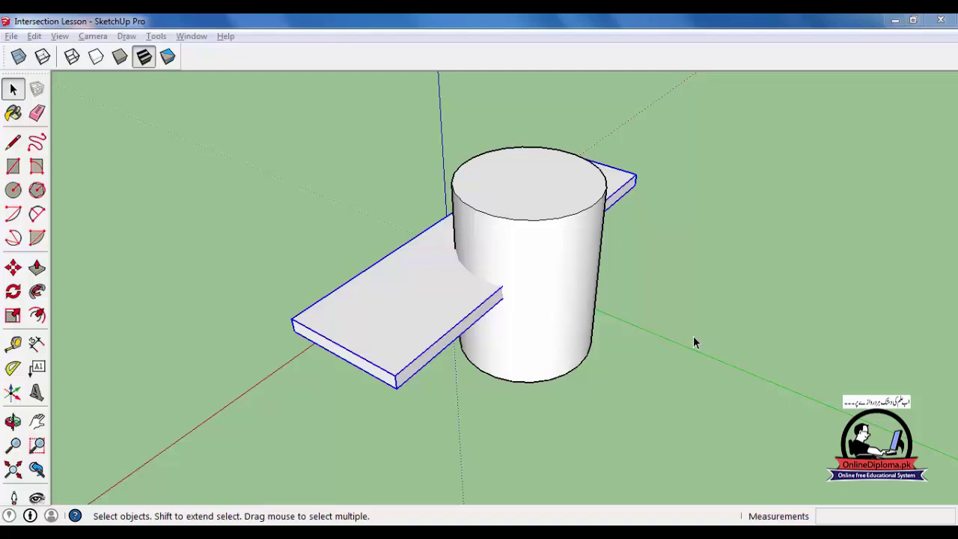
Examine the plank passing through the cylinder from several angles, selecting each of the two objects
click(652, 272)
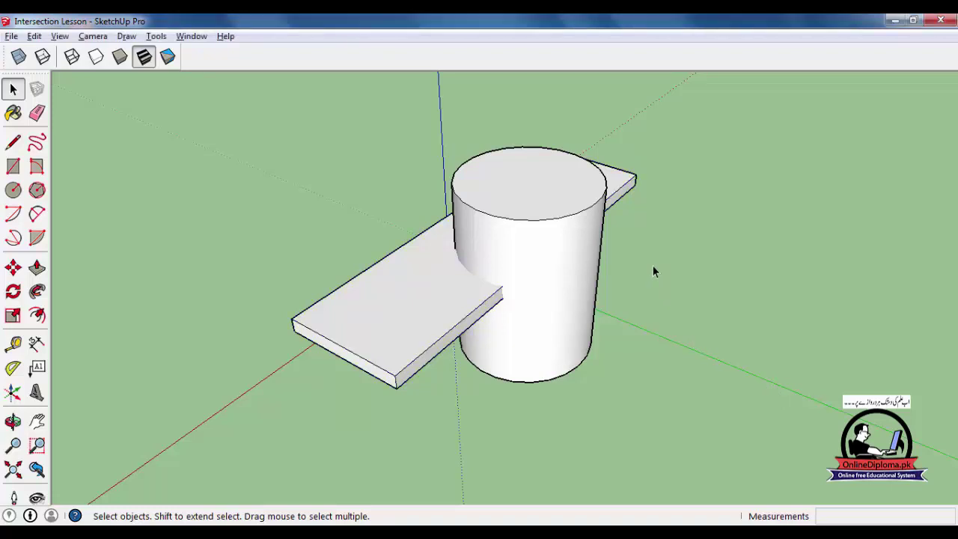
scroll(652, 272, up, 3)
middle_drag(652, 271, 276, 291)
scroll(277, 291, down, 3)
middle_drag(483, 251, 222, 431)
middle_drag(170, 263, 231, 263)
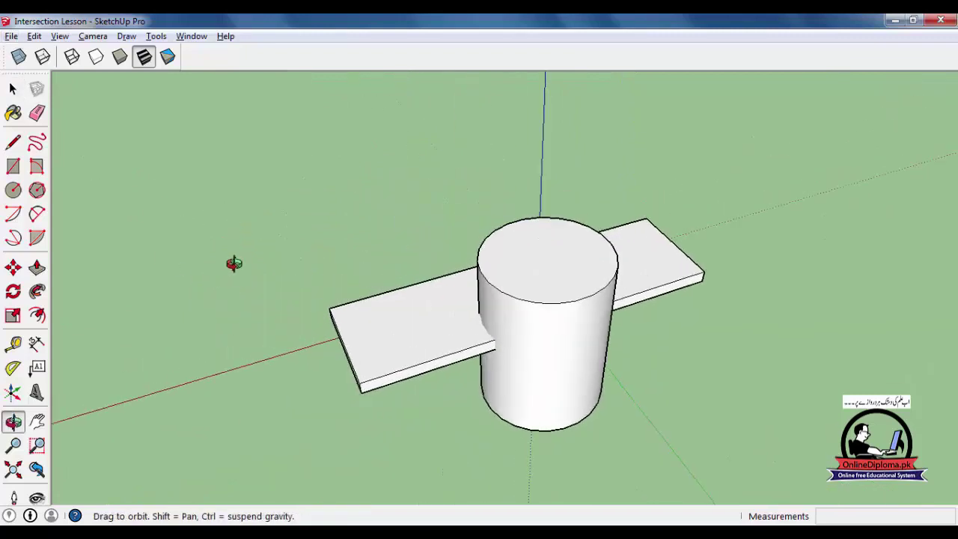
scroll(228, 263, up, 2)
middle_drag(309, 313, 443, 339)
scroll(447, 321, up, 1)
click(451, 298)
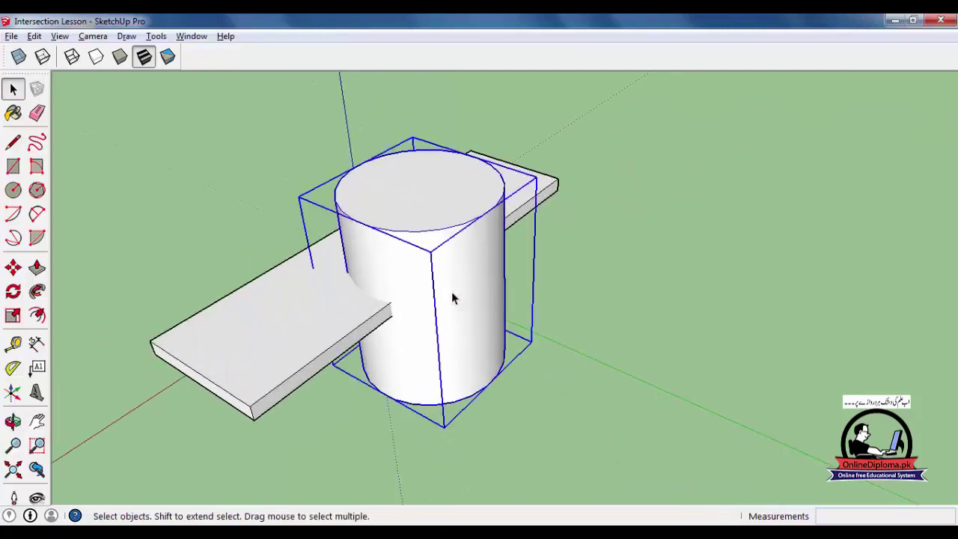
click(205, 317)
middle_drag(205, 316, 225, 315)
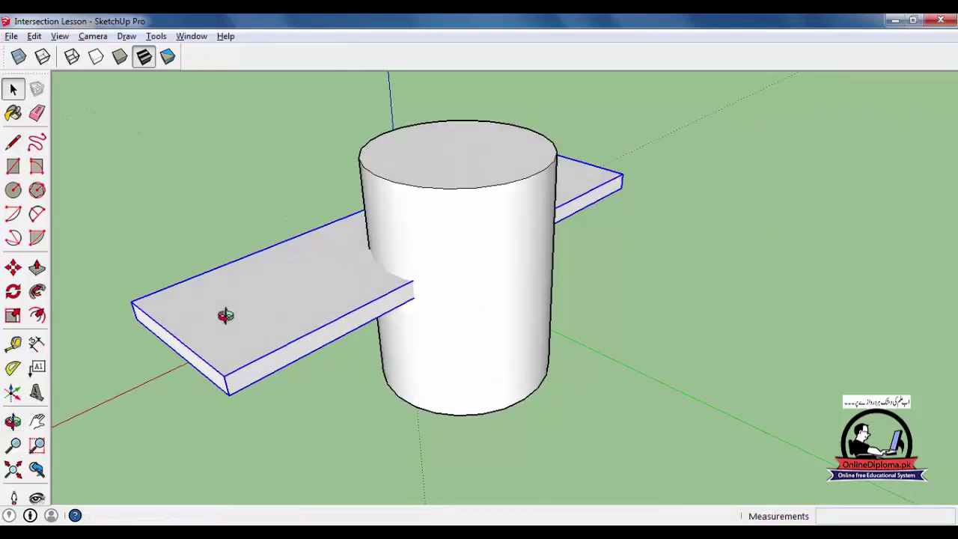
Compare the overlap of the plank and cylinder in X-ray and solid display
key(x)
middle_drag(471, 373, 447, 408)
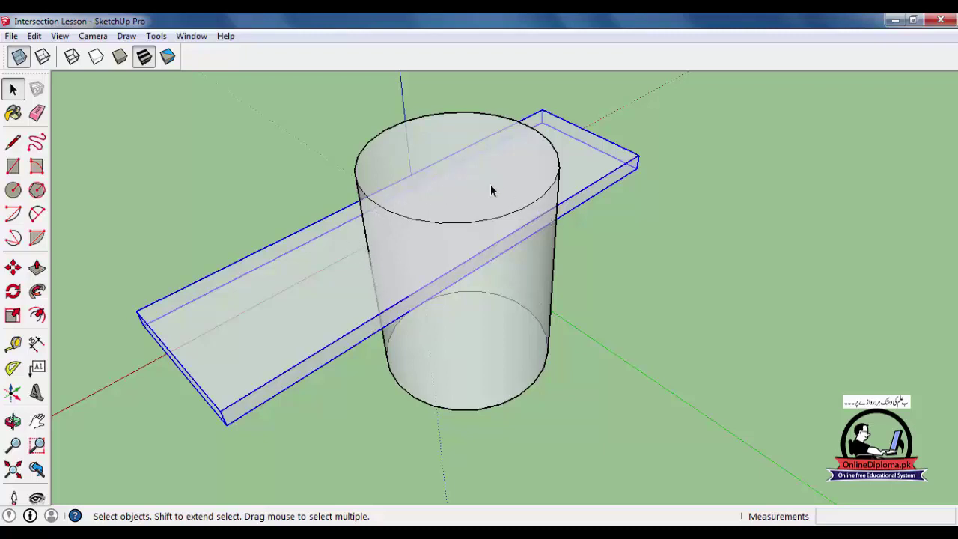
middle_drag(419, 400, 363, 389)
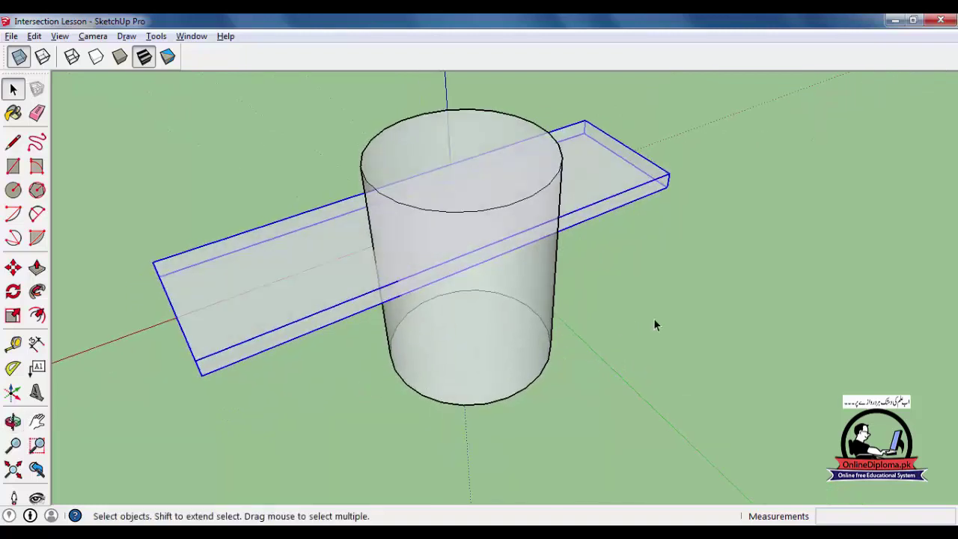
click(145, 59)
middle_drag(589, 350, 674, 343)
shift+middle_drag(609, 393, 561, 371)
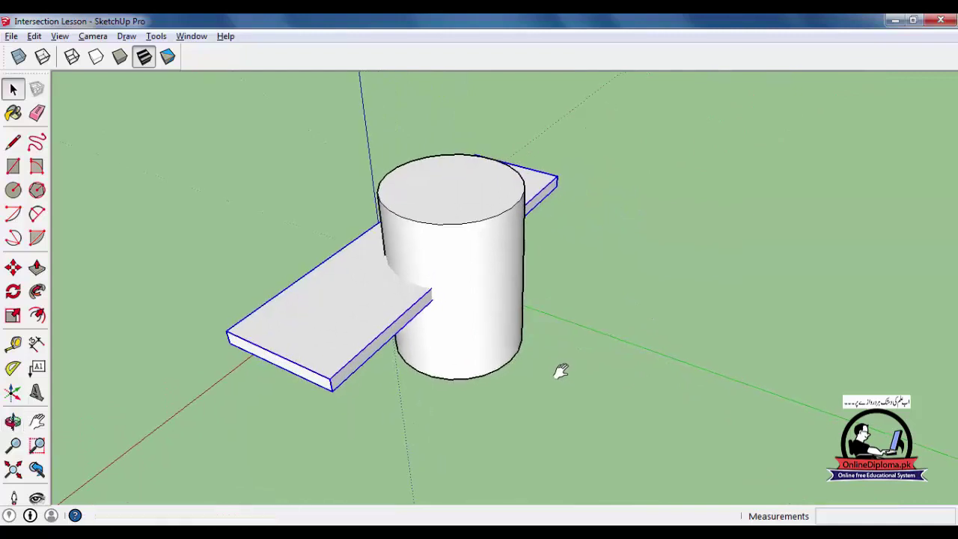
middle_drag(427, 332, 417, 390)
key(x)
key(x)
key(x)
key(x)
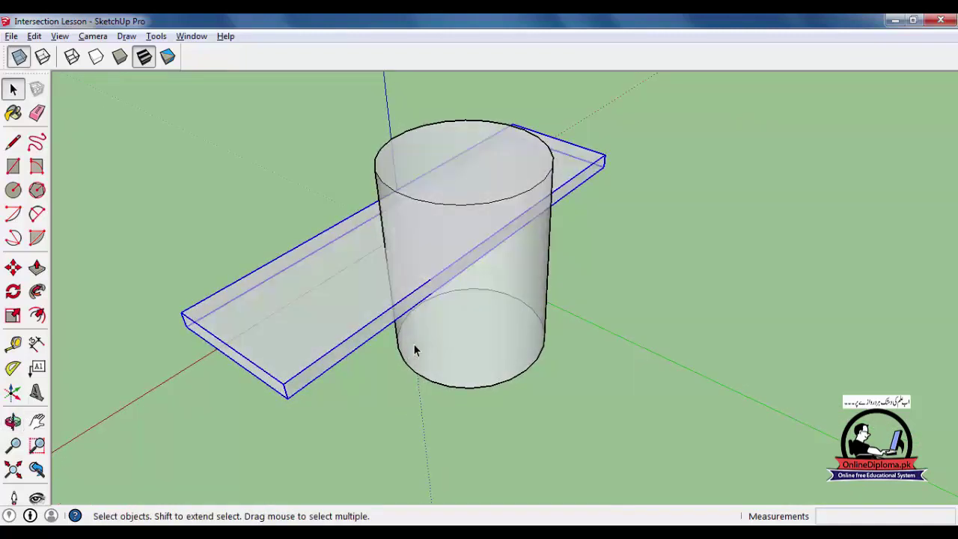
scroll(448, 357, up, 1)
key(x)
key(x)
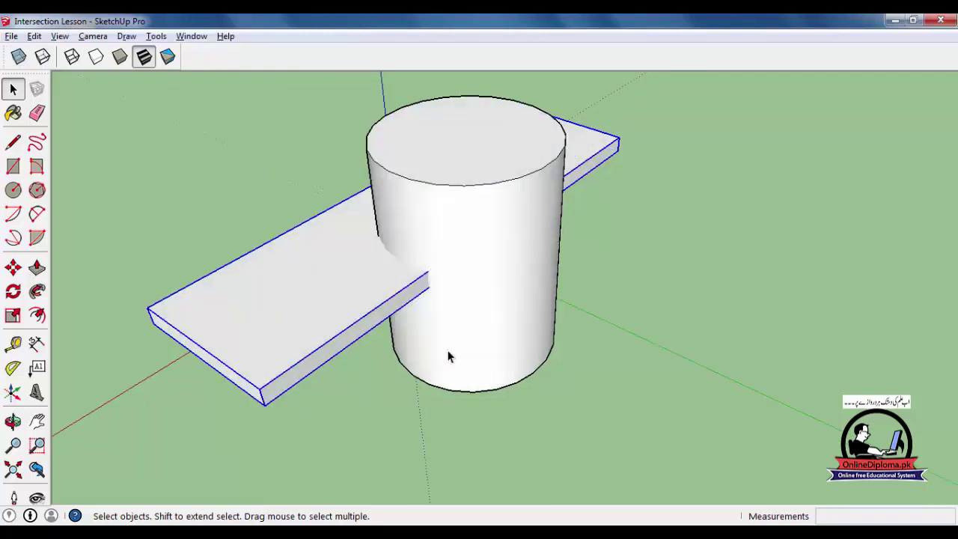
Select both the plank and the cylinder and intersect their faces
click(612, 349)
middle_drag(610, 349, 587, 315)
click(604, 154)
shift+click(500, 262)
middle_drag(500, 261, 433, 320)
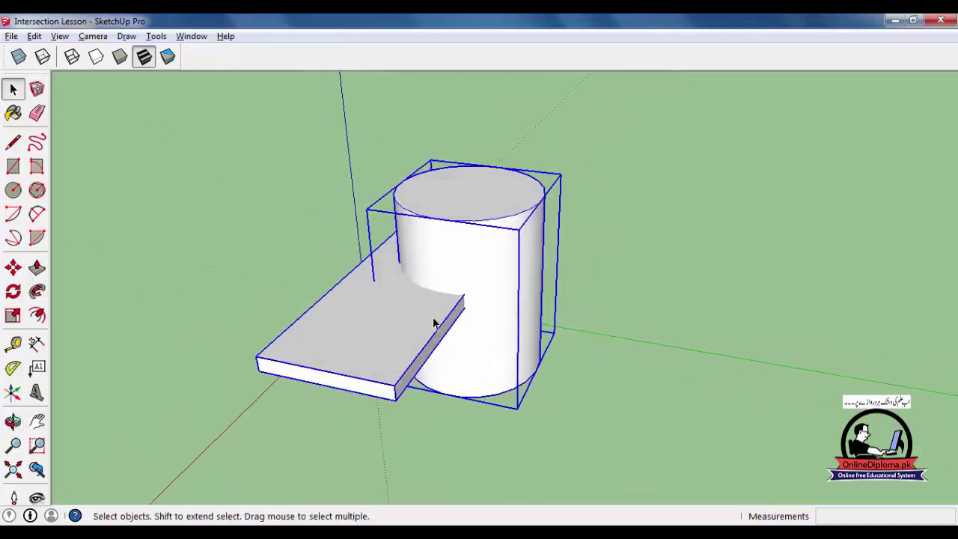
right_click(429, 317)
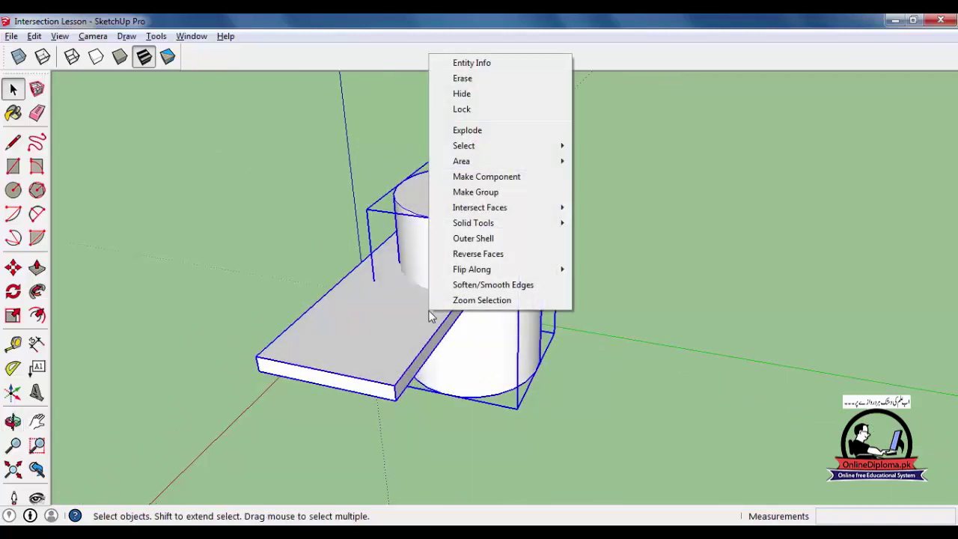
mouse_move(509, 214)
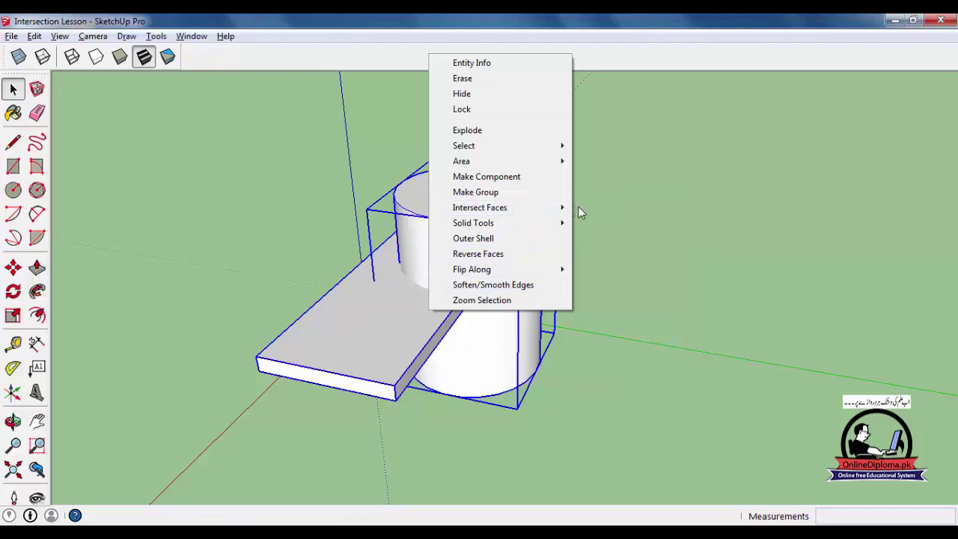
mouse_move(558, 215)
click(597, 223)
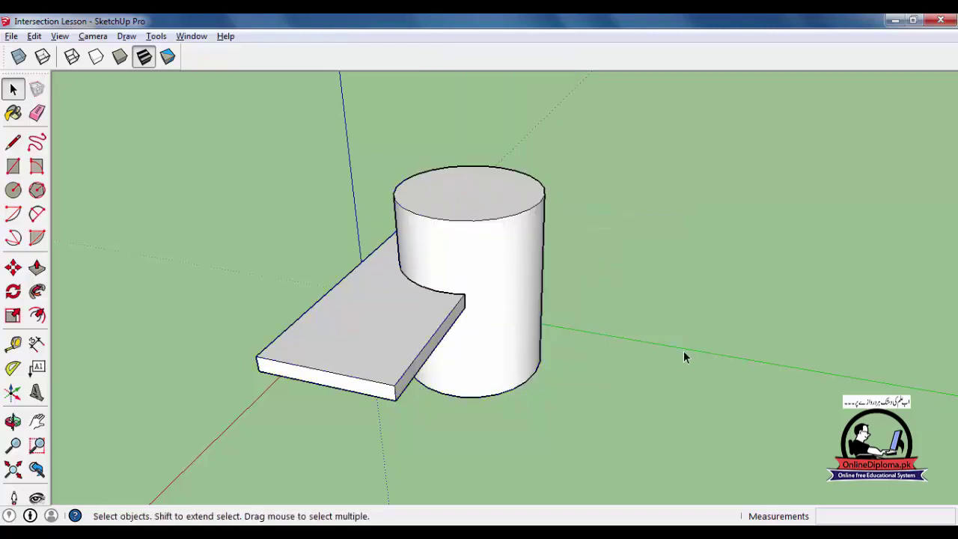
Inspect the intersection edges between plank and cylinder up close, in solid and X-ray display
key(o)
key(space)
scroll(382, 299, up, 4)
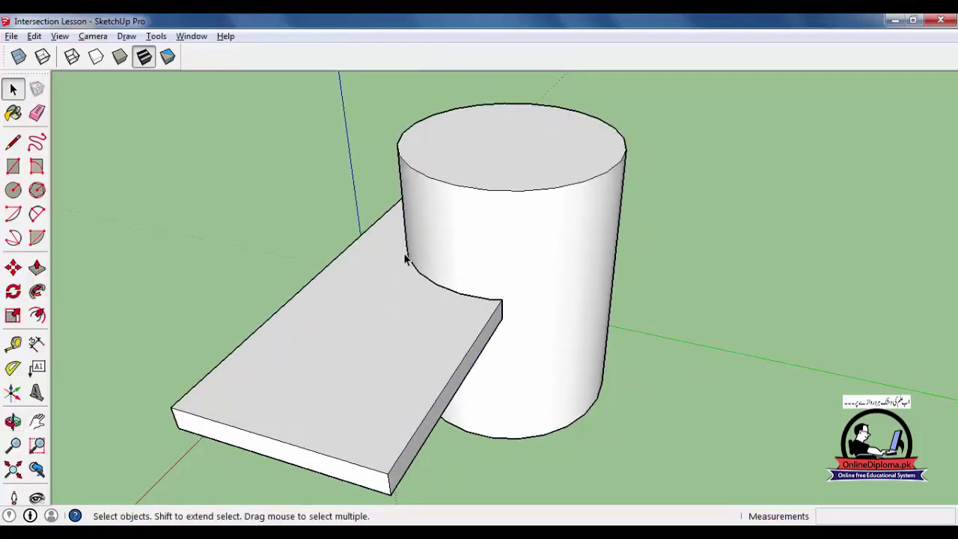
scroll(502, 308, up, 5)
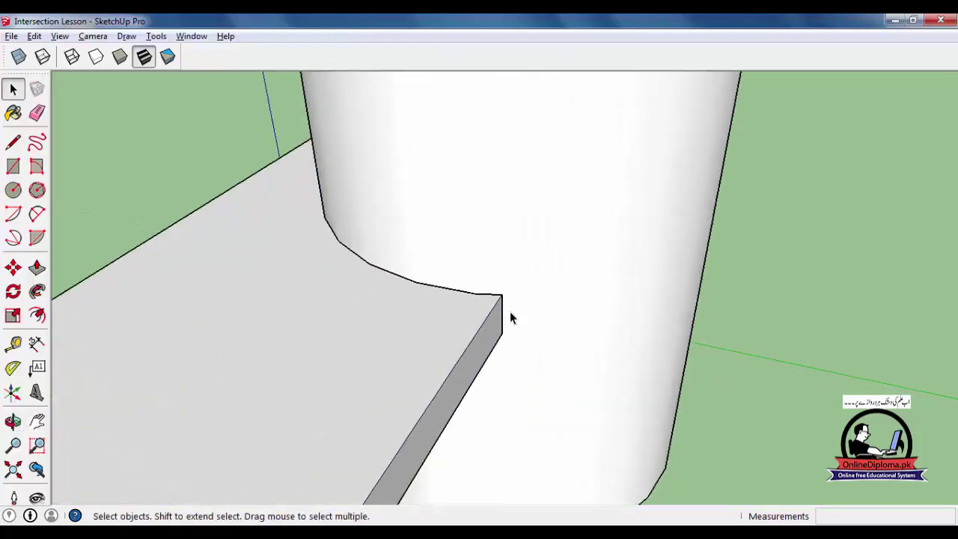
middle_drag(509, 313, 345, 358)
scroll(314, 298, down, 5)
scroll(416, 336, up, 1)
scroll(414, 337, down, 2)
key(x)
scroll(409, 335, up, 2)
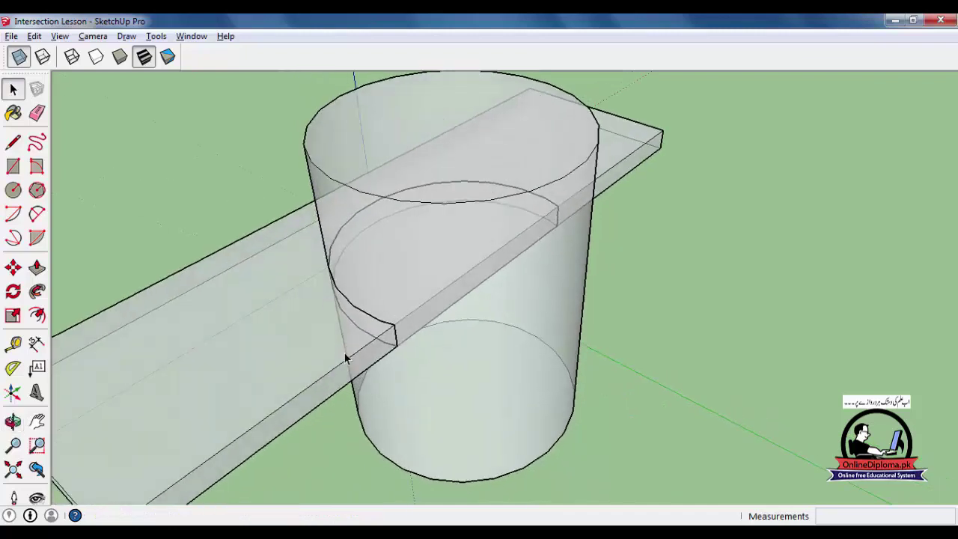
scroll(346, 357, down, 1)
click(529, 233)
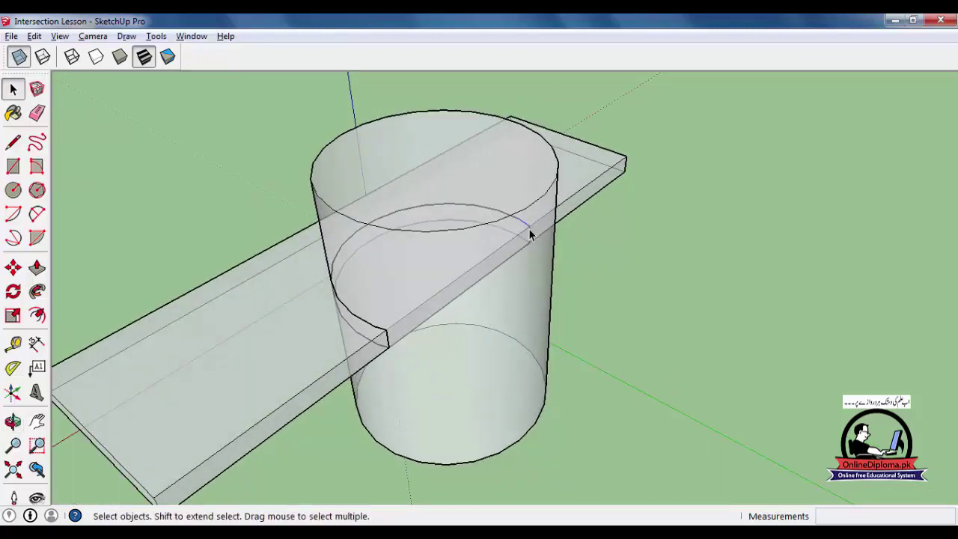
scroll(598, 247, down, 2)
middle_drag(592, 280, 633, 277)
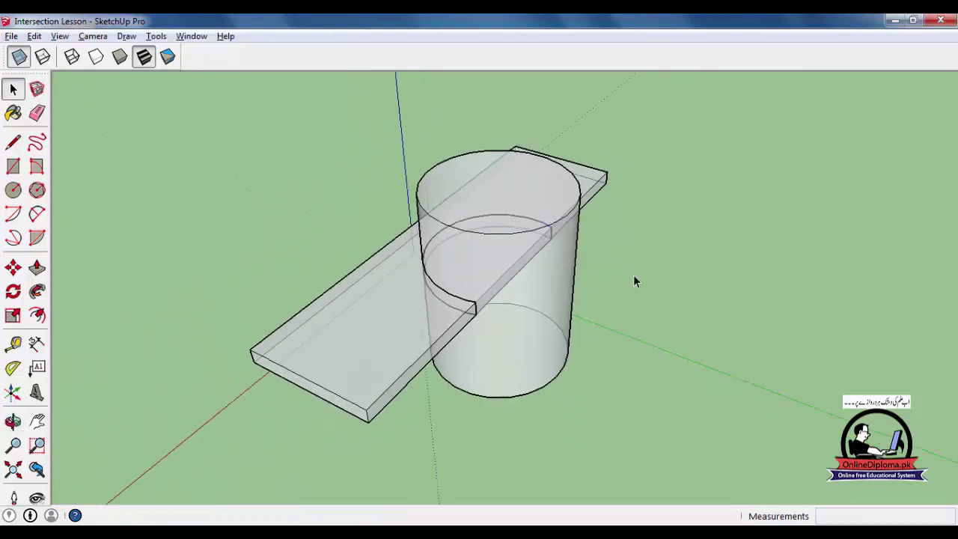
Delete the cylinder and the plank to isolate the intersection edges
click(530, 314)
key(Delete)
scroll(521, 171, up, 1)
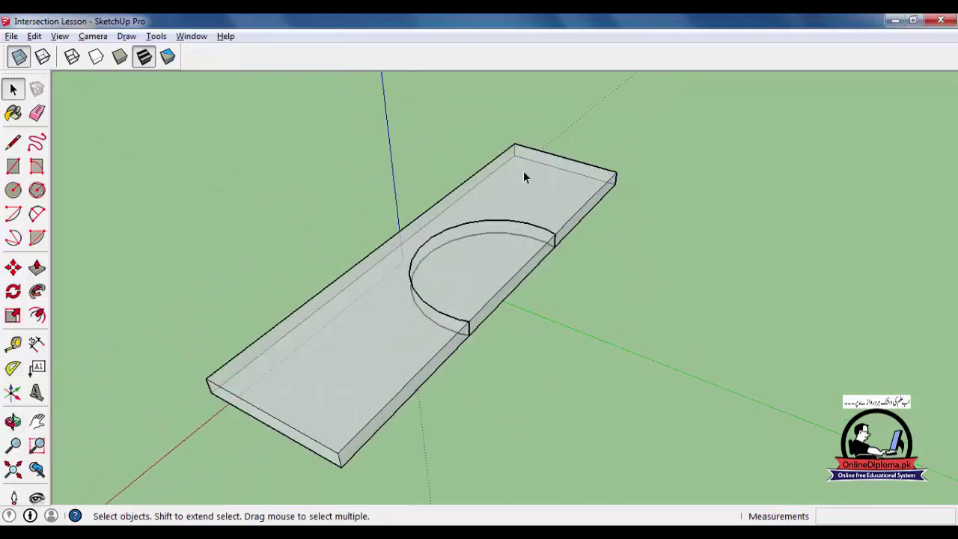
click(521, 171)
key(Delete)
middle_drag(508, 199, 425, 321)
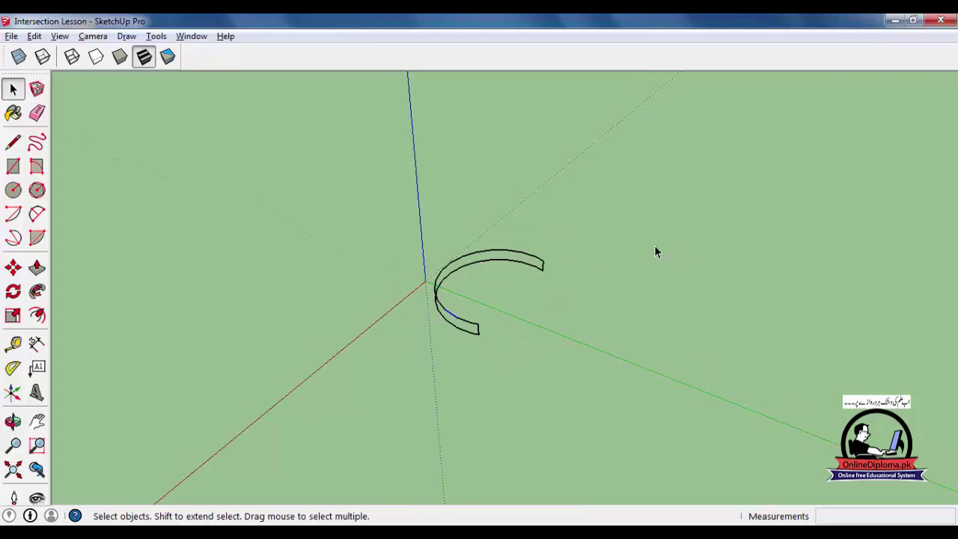
Undo the deletion of the plank and the cylinder
key(ctrl+z)
scroll(412, 323, up, 4)
middle_drag(689, 377, 694, 320)
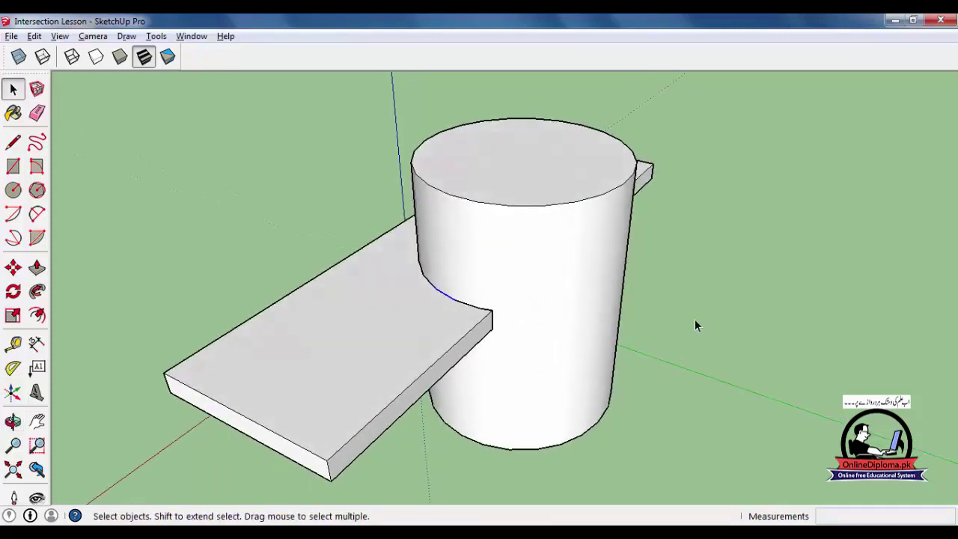
scroll(652, 329, down, 2)
middle_drag(648, 342, 571, 329)
scroll(570, 330, up, 1)
Examine the cylinder, the plank and individual intersection edges in X-ray display by selecting them
click(577, 331)
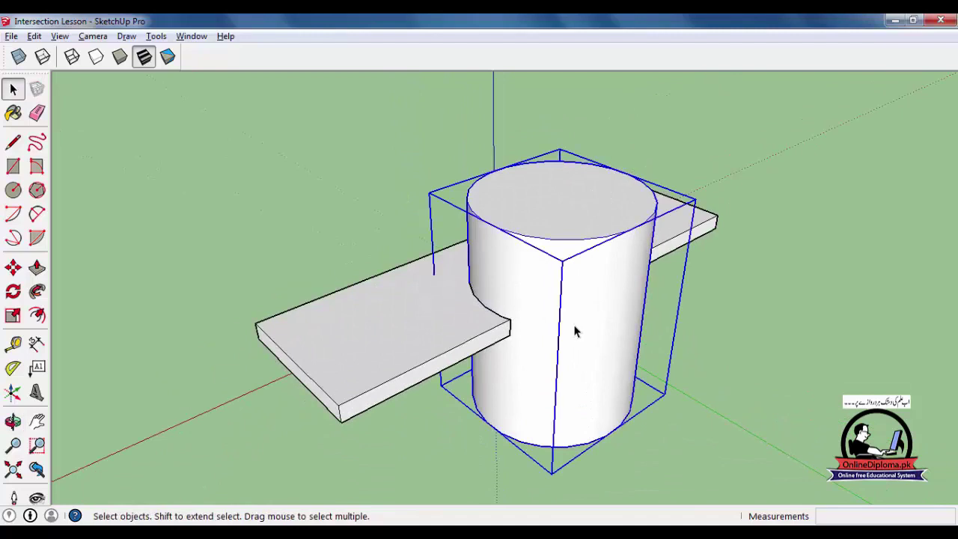
key(x)
scroll(504, 271, up, 1)
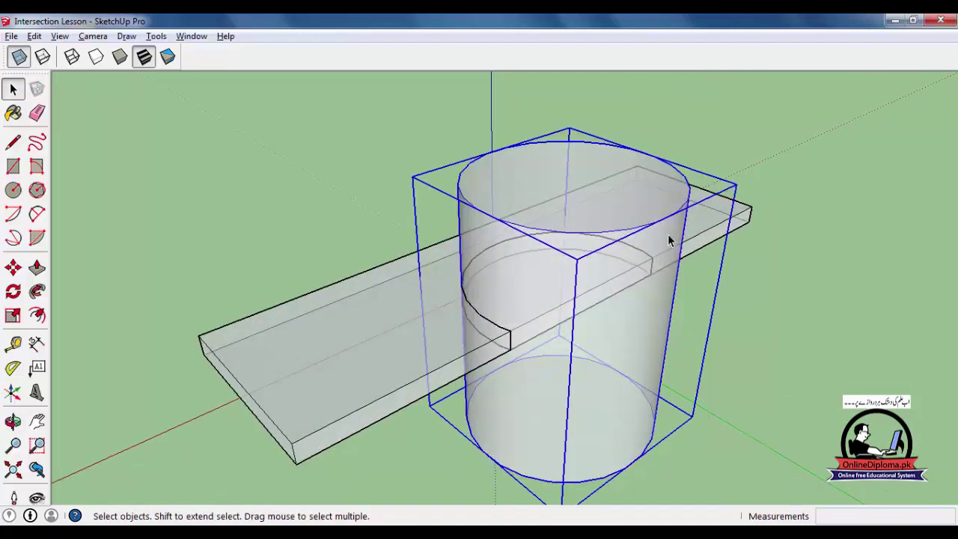
click(735, 237)
click(594, 262)
click(636, 248)
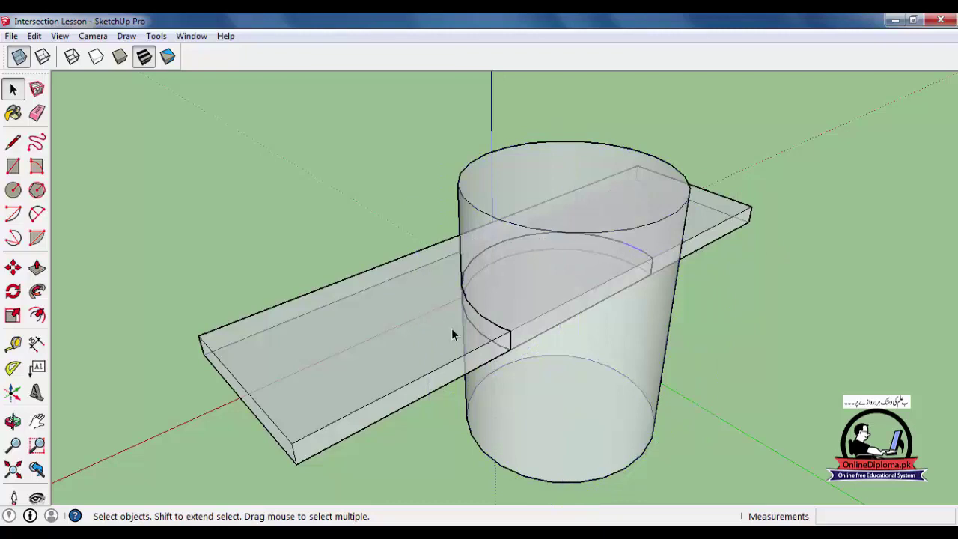
middle_drag(452, 334, 581, 299)
Delete the cylinder and turn off X-ray to expose the intersection outline on the plank
click(666, 292)
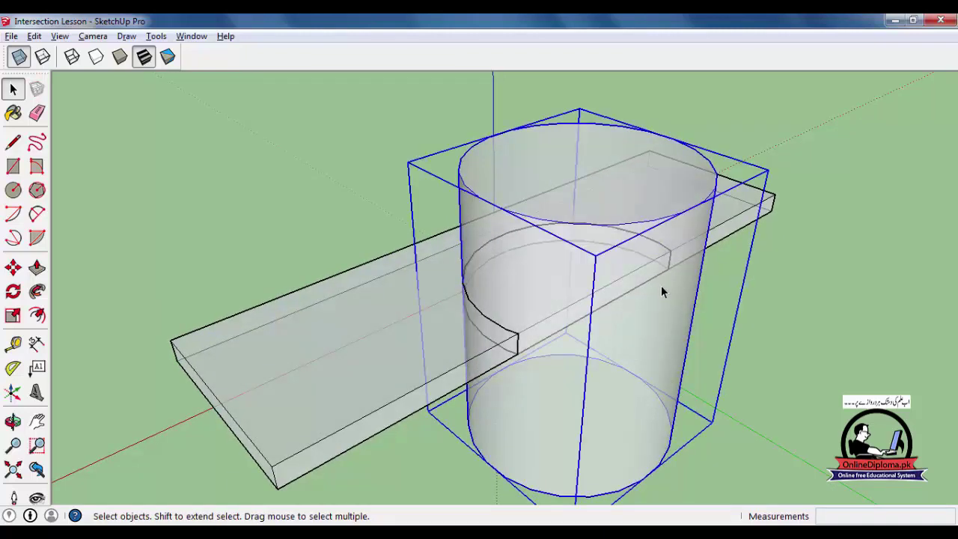
key(Delete)
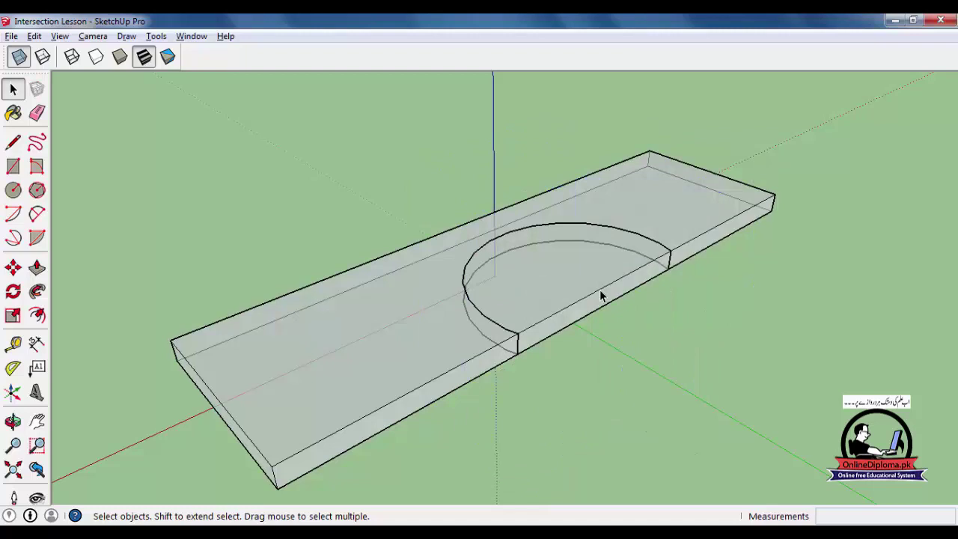
middle_drag(603, 295, 572, 288)
scroll(533, 280, up, 3)
scroll(533, 274, up, 1)
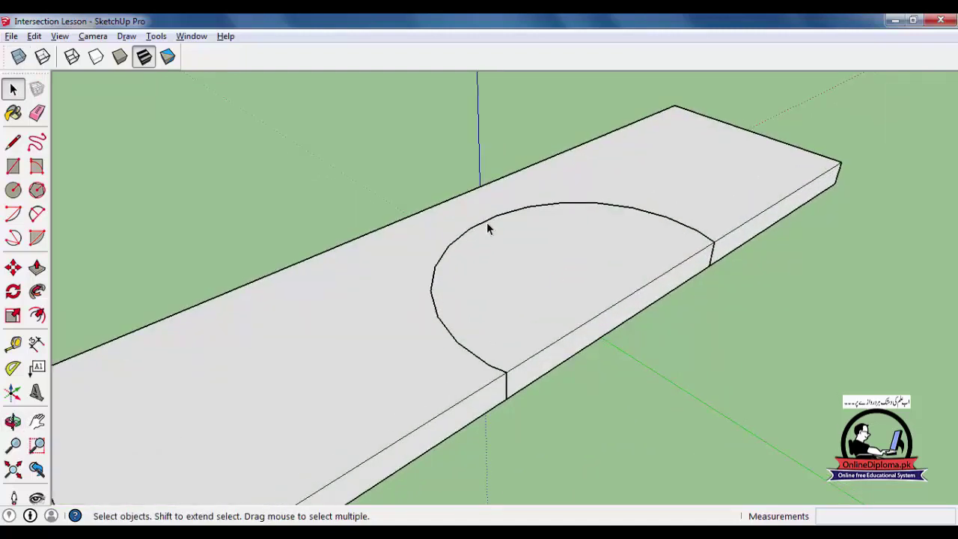
Open the plank group and try to push the area inside the curved outline down with Push/Pull
click(485, 222)
click(482, 221)
double_click(503, 258)
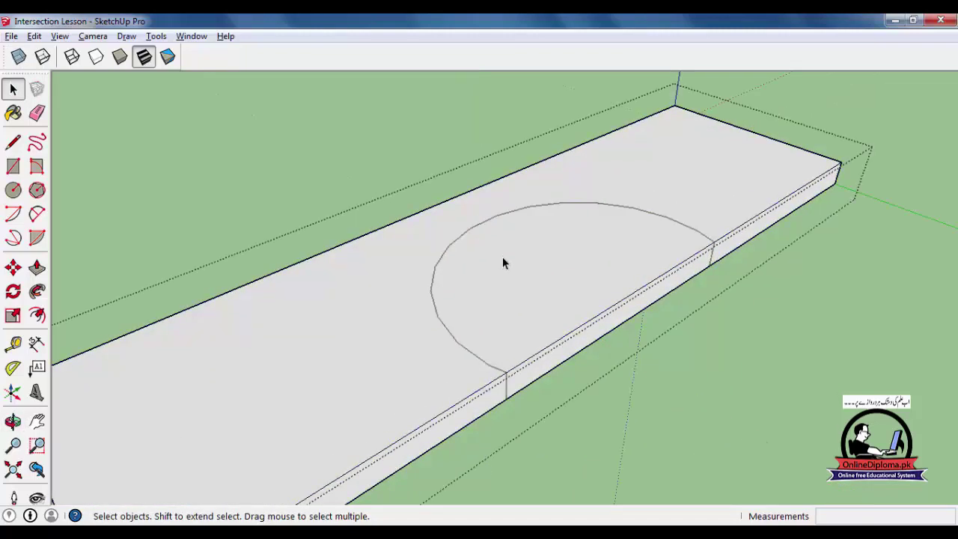
key(p)
click(539, 295)
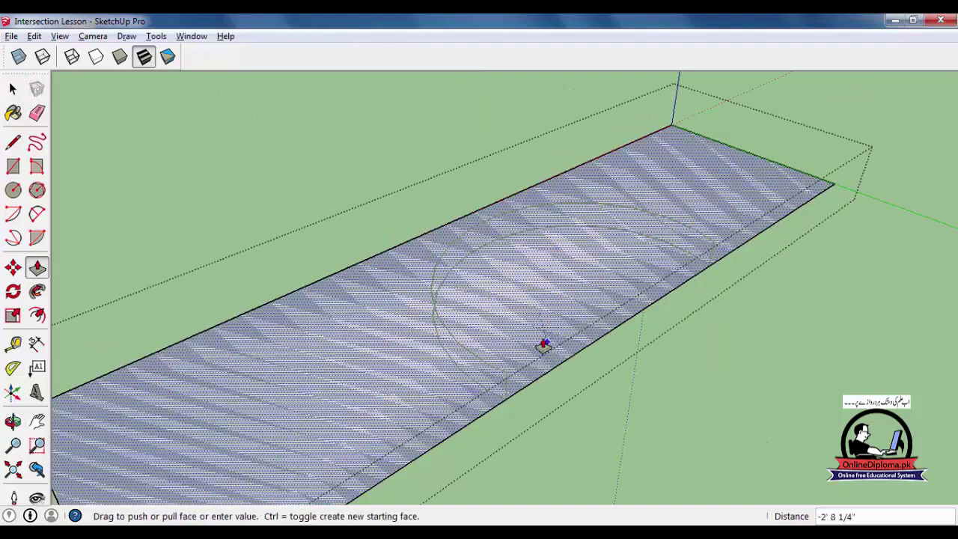
click(544, 345)
key(space)
click(767, 340)
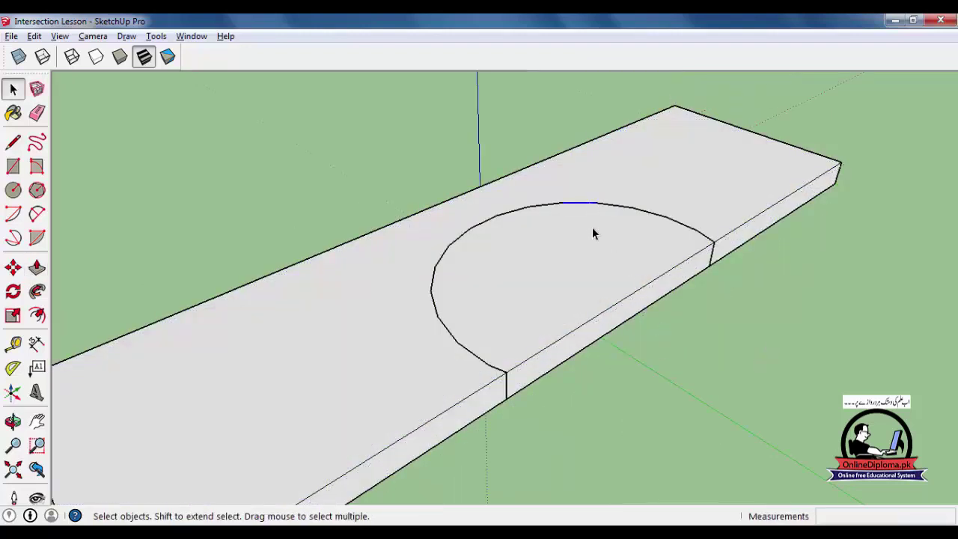
Undo the cylinder deletion and the face intersection between plank and cylinder
middle_drag(592, 226, 615, 261)
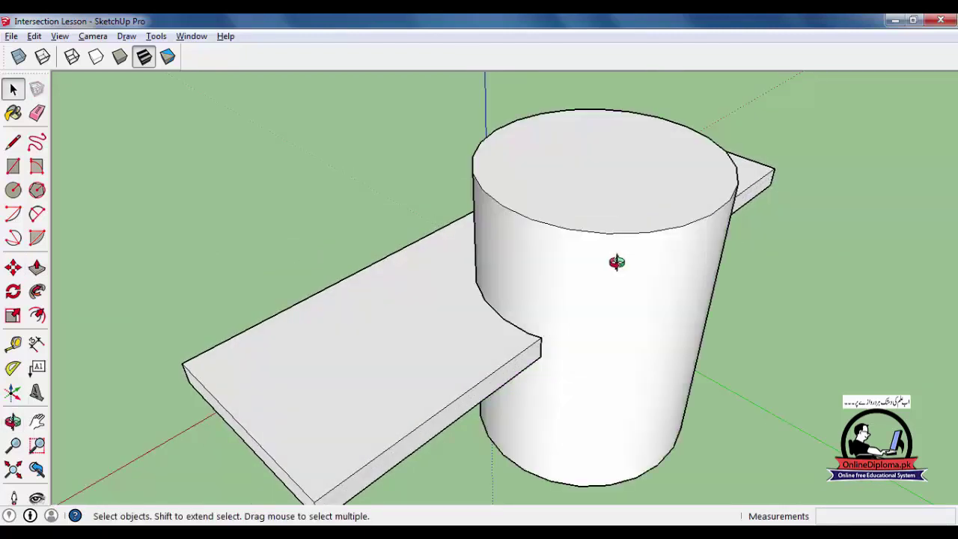
middle_drag(612, 261, 714, 254)
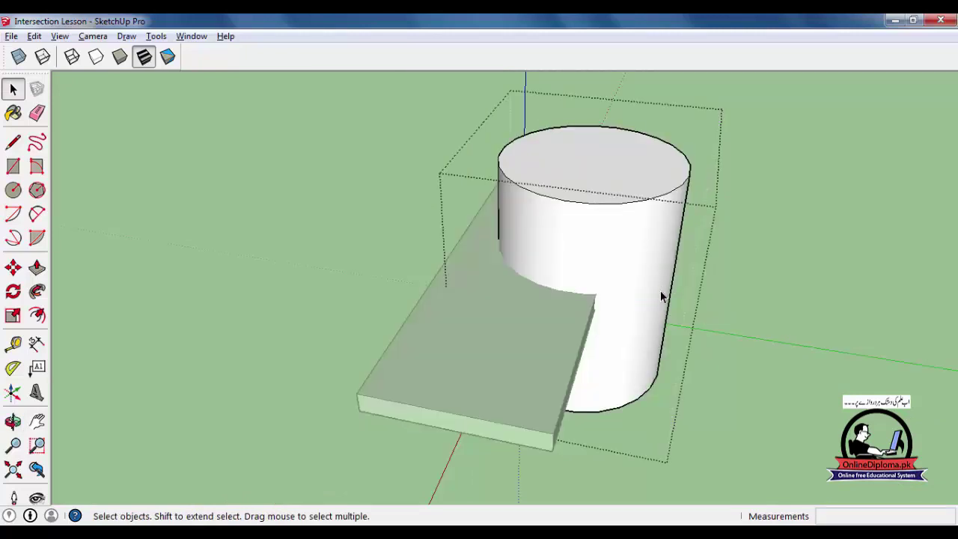
middle_drag(786, 287, 616, 289)
Delete the cylinder group so only the uncut plank is left, and clear the selection
click(615, 290)
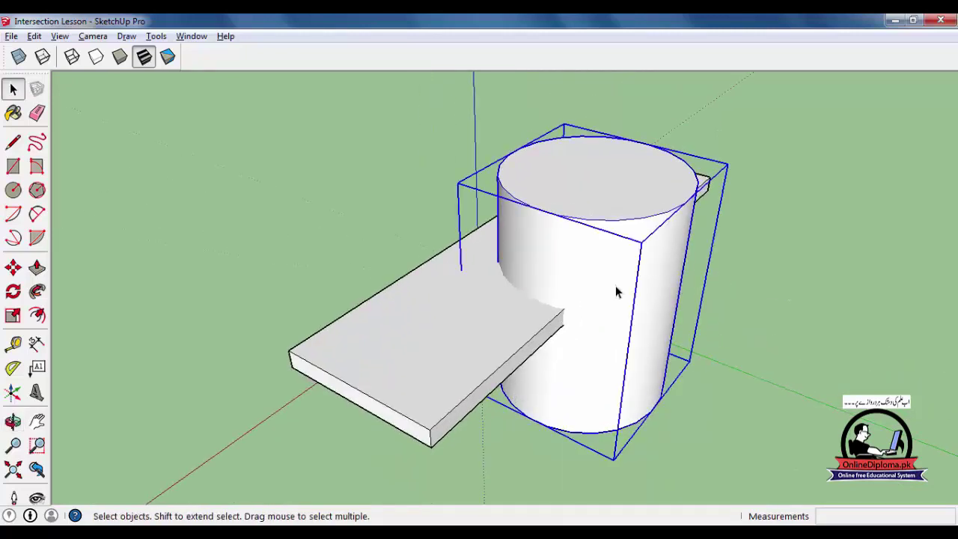
key(Delete)
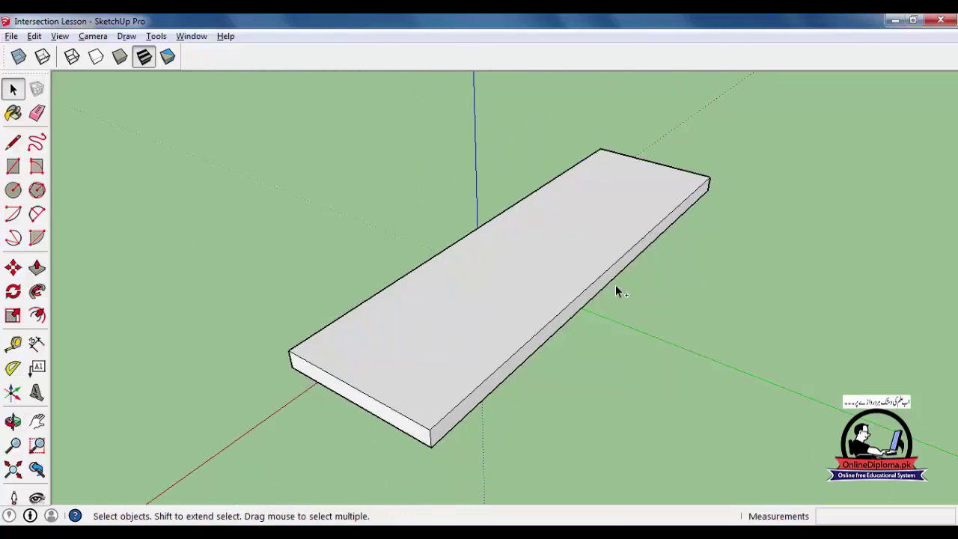
middle_drag(571, 276, 594, 302)
click(580, 284)
key(Escape)
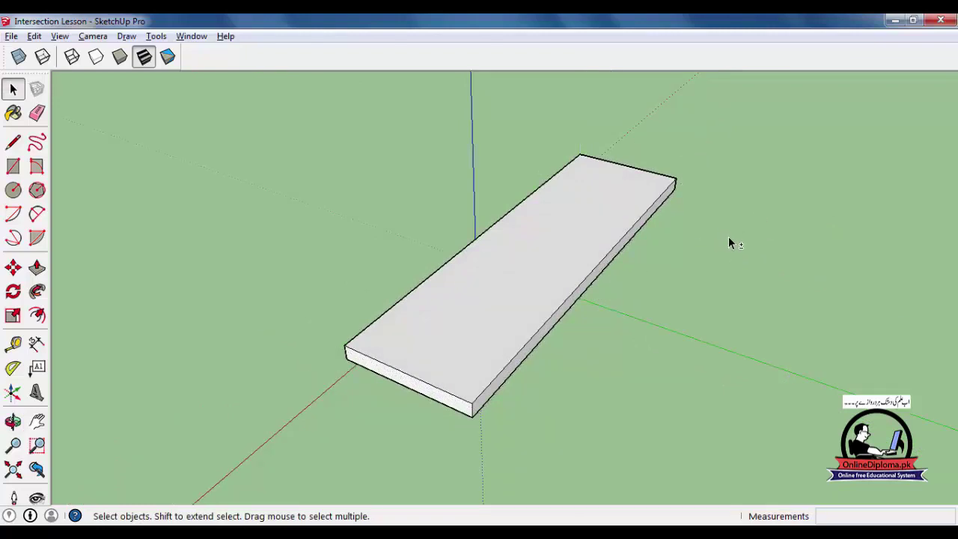
Undo the cylinder deletion, open the cylinder group, and cut all of its geometry
key(ctrl+z)
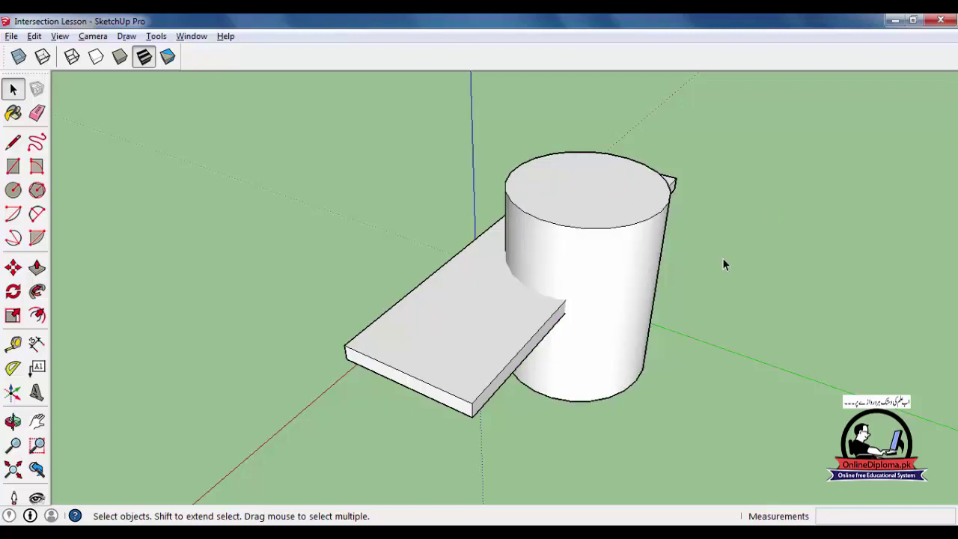
click(651, 305)
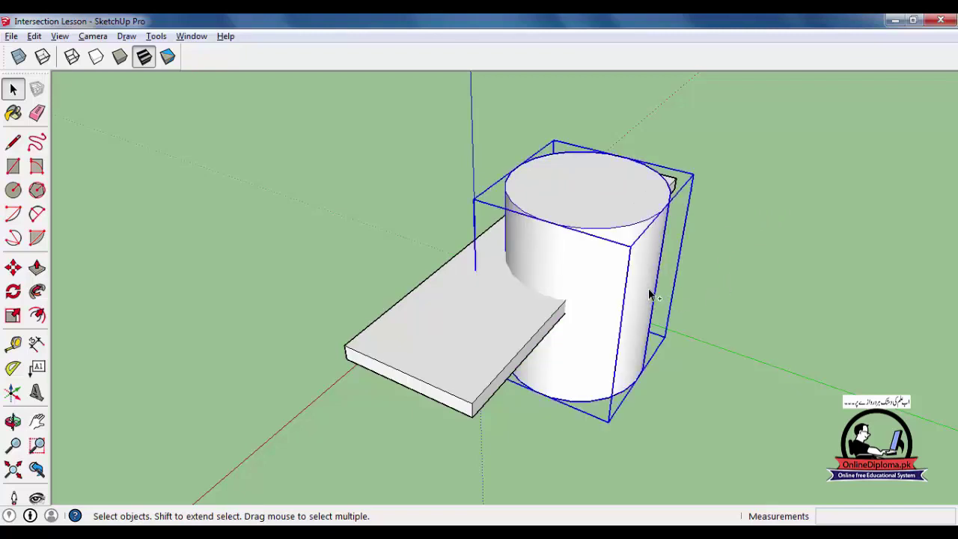
double_click(649, 283)
triple_click(585, 262)
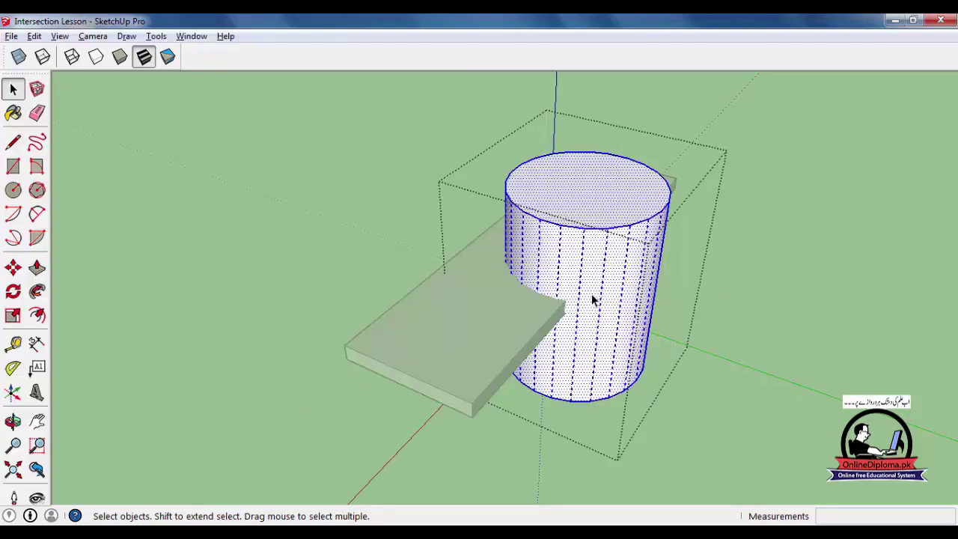
key(Delete)
Open the plank group, paste the cut cylinder geometry in place inside it, and close the group
click(703, 267)
double_click(541, 214)
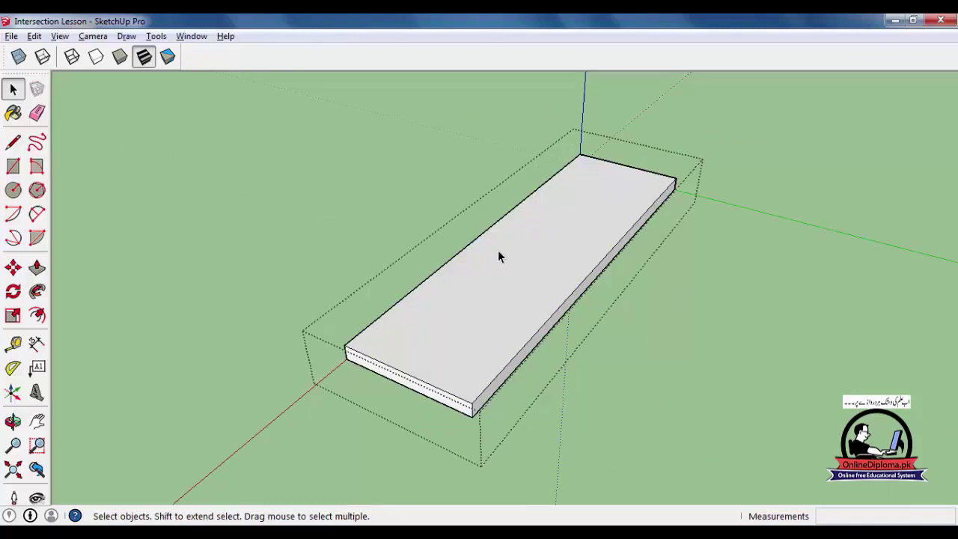
key(ctrl+z)
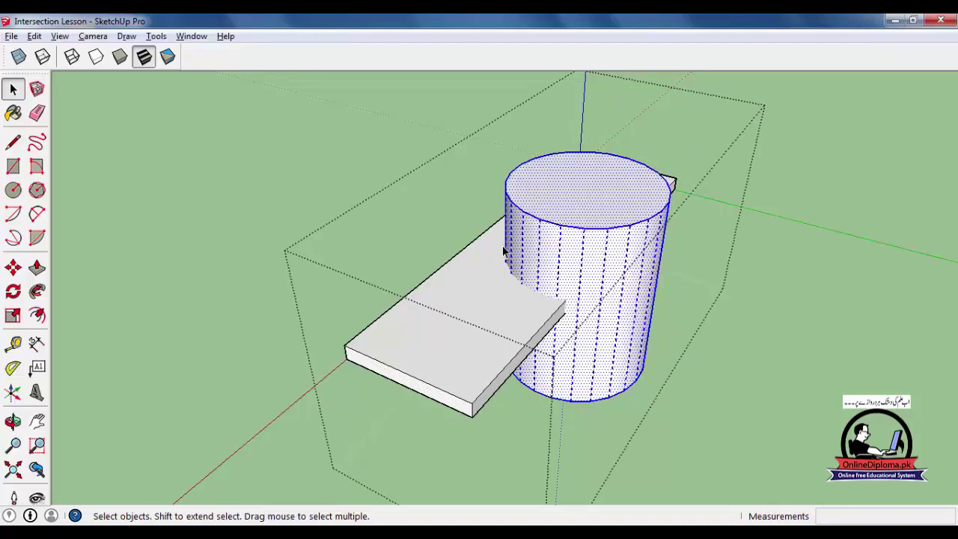
click(835, 328)
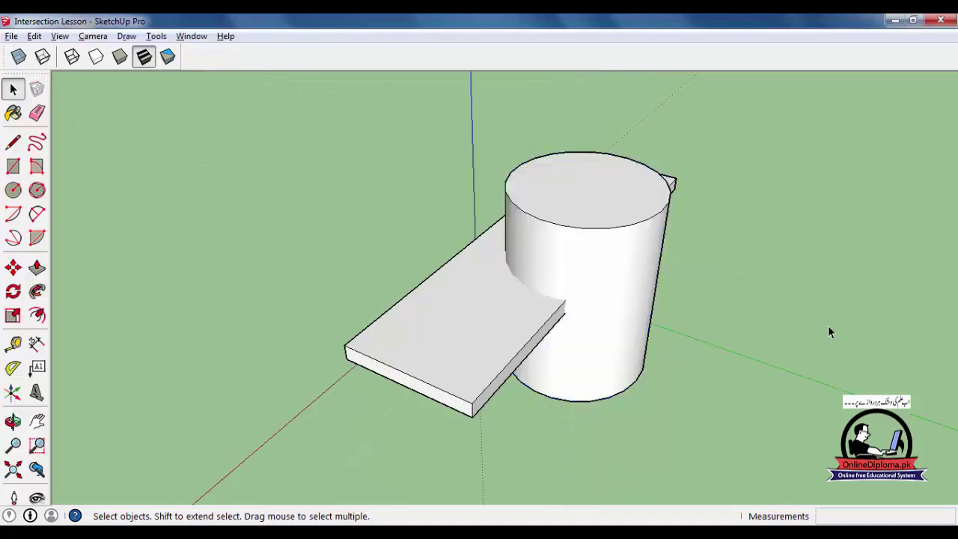
Inside the combined group, select all plank and cylinder geometry and apply Intersect Faces With Context
scroll(472, 312, up, 1)
double_click(472, 313)
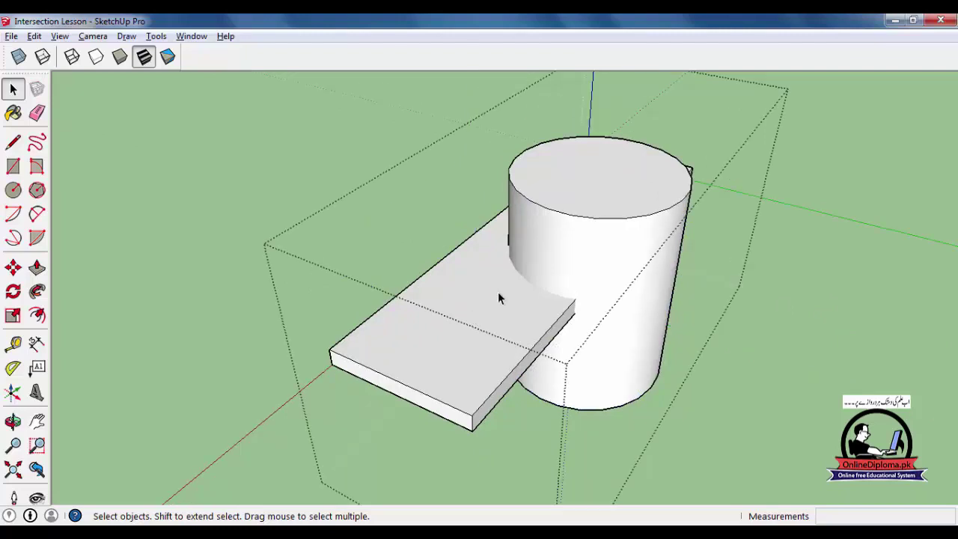
click(581, 253)
double_click(581, 255)
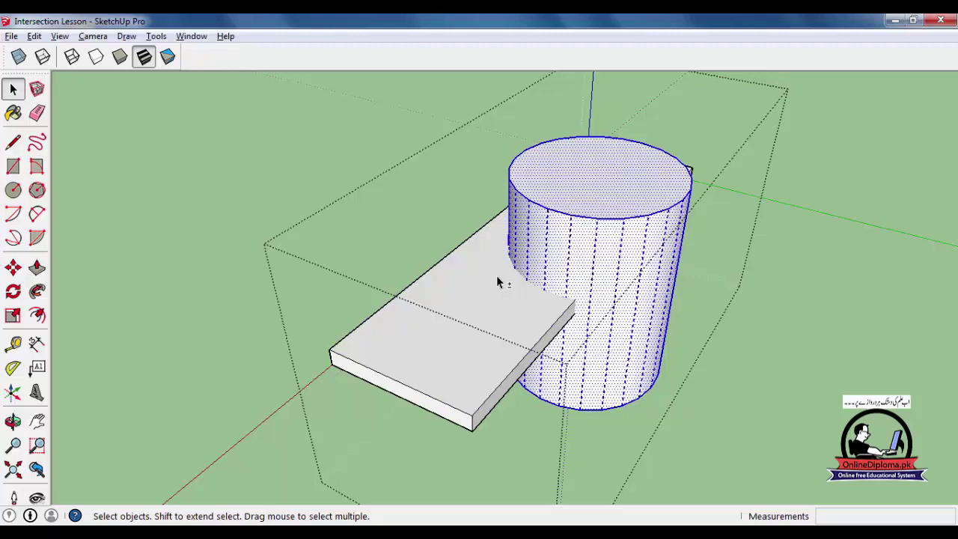
double_click(459, 276)
click(457, 270)
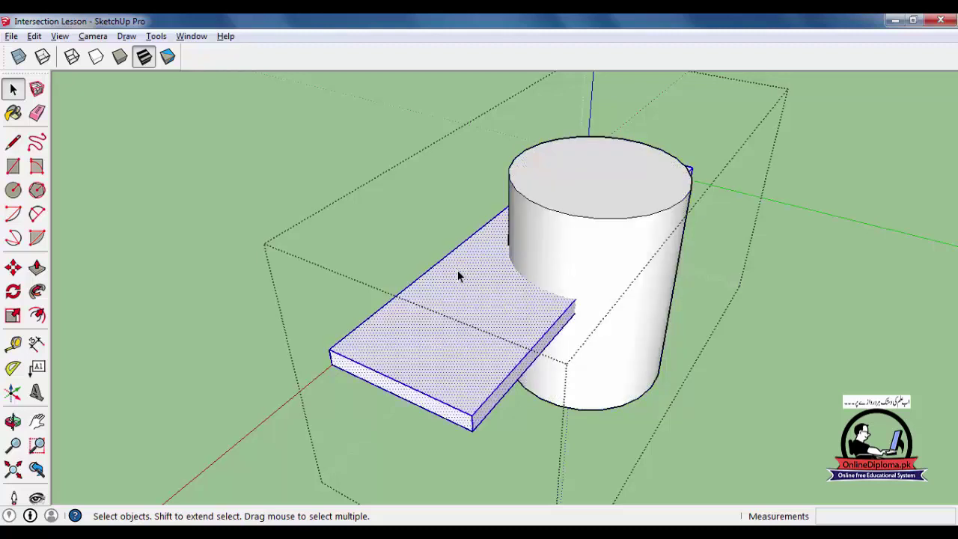
shift+triple_click(609, 223)
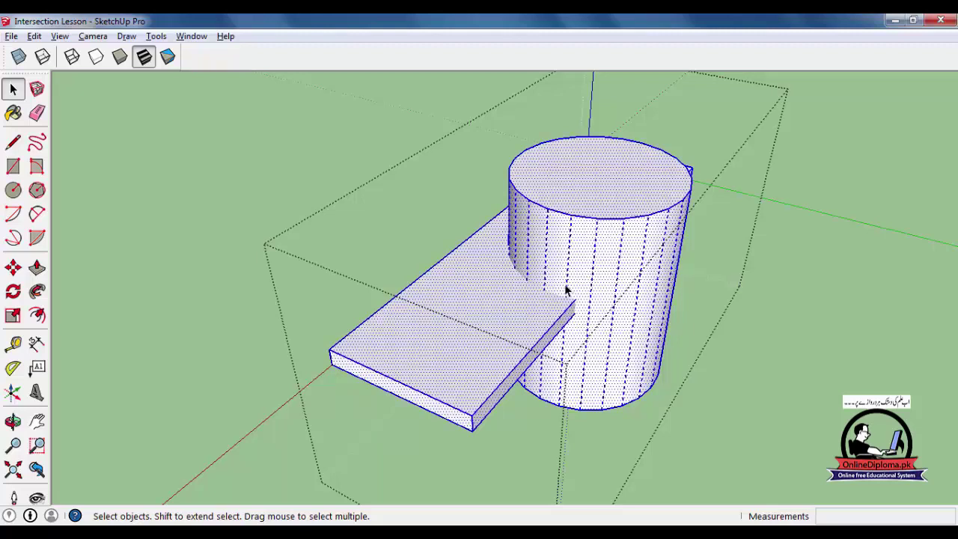
right_click(490, 270)
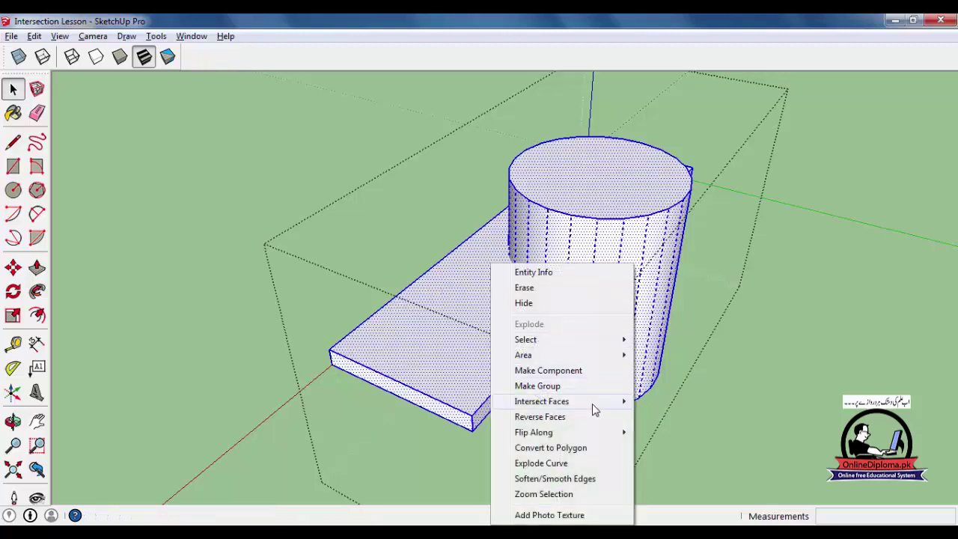
mouse_move(593, 409)
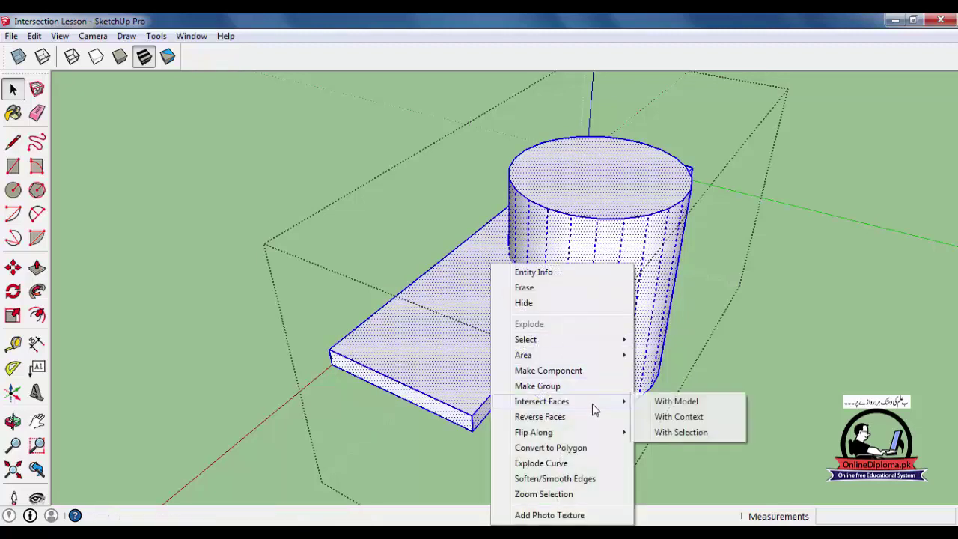
click(662, 417)
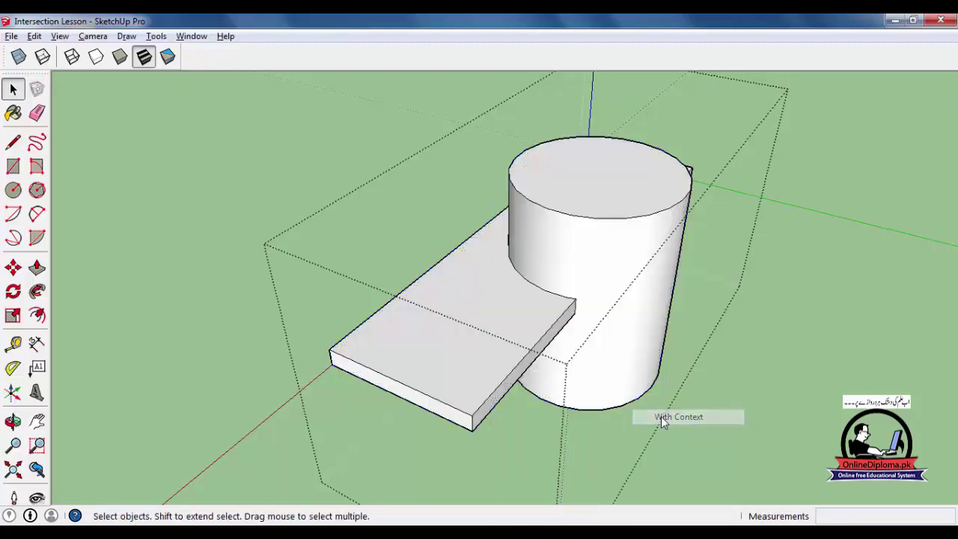
Turn on X-ray and examine the intersection edges where the cylinder passes through the plank
middle_drag(620, 347, 601, 349)
key(x)
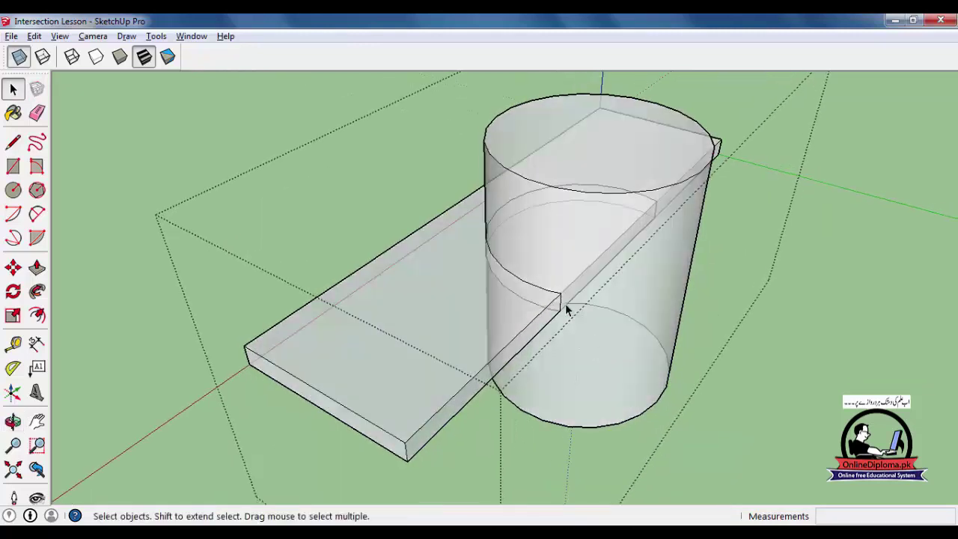
scroll(561, 303, up, 1)
middle_drag(553, 303, 545, 270)
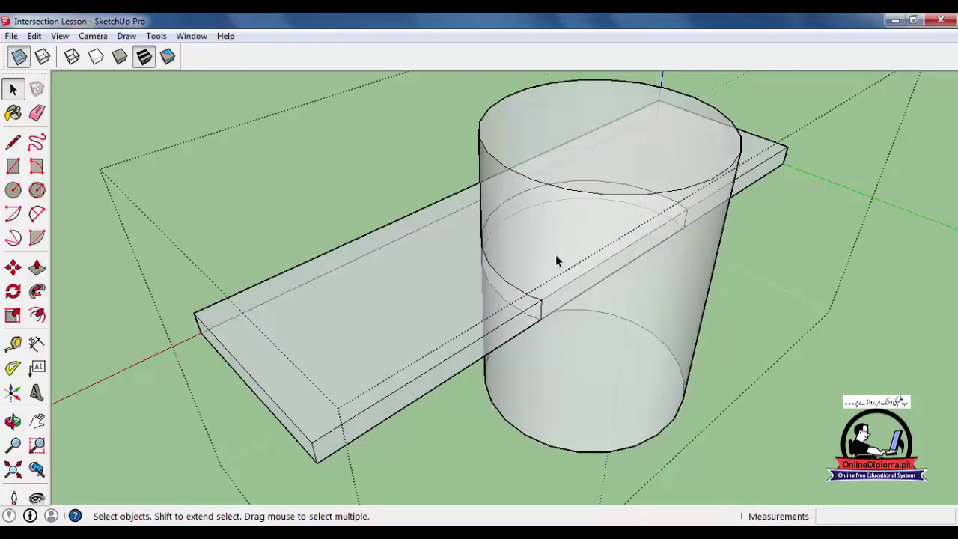
key(p)
middle_drag(579, 301, 680, 292)
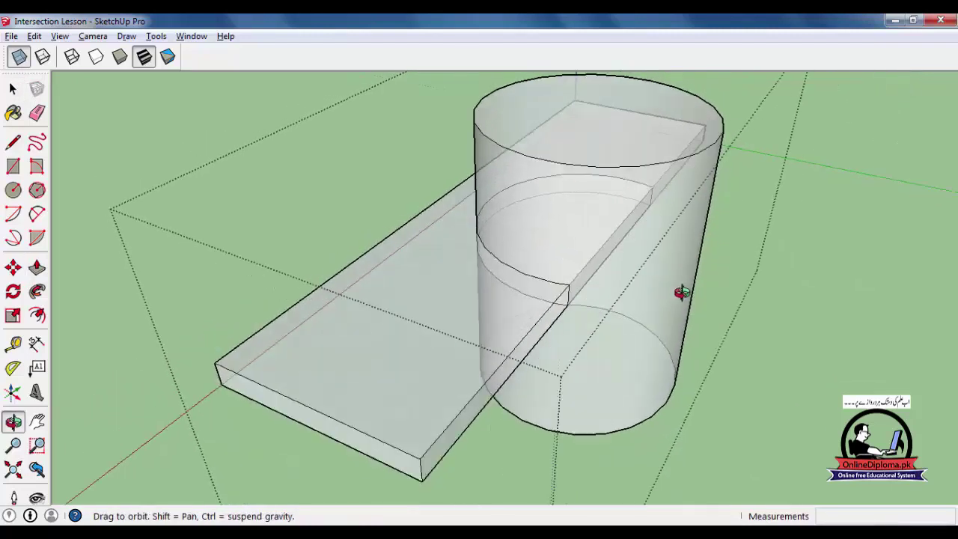
key(space)
Turn off X-ray and delete the cylinder's outer wall around the plank
click(559, 273)
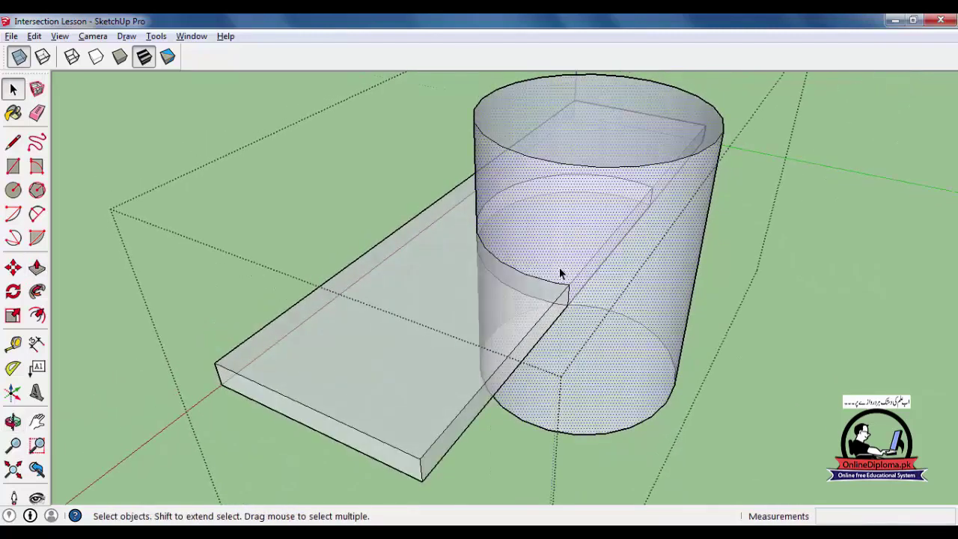
middle_drag(561, 272, 551, 245)
key(x)
scroll(592, 283, up, 2)
key(Delete)
Push the area inside the curved outline down about 2' 8 1/4" to cut a notch through the plank, and close the group
click(545, 215)
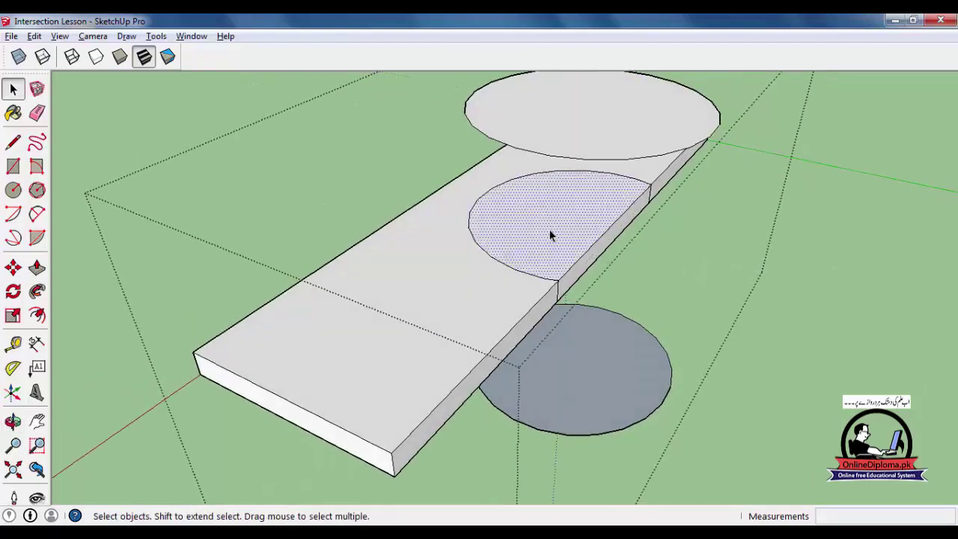
key(p)
drag(547, 240, 590, 274)
middle_drag(590, 274, 553, 267)
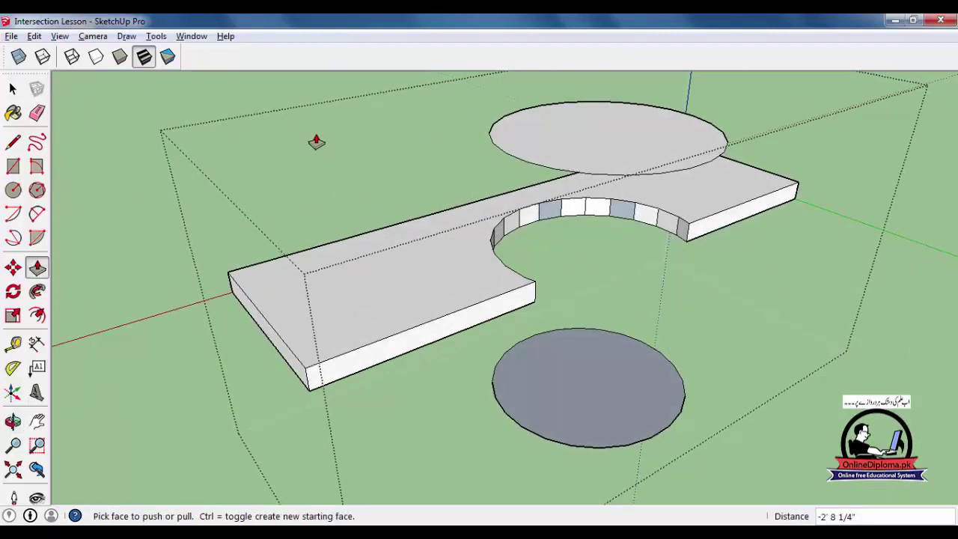
key(ctrl)
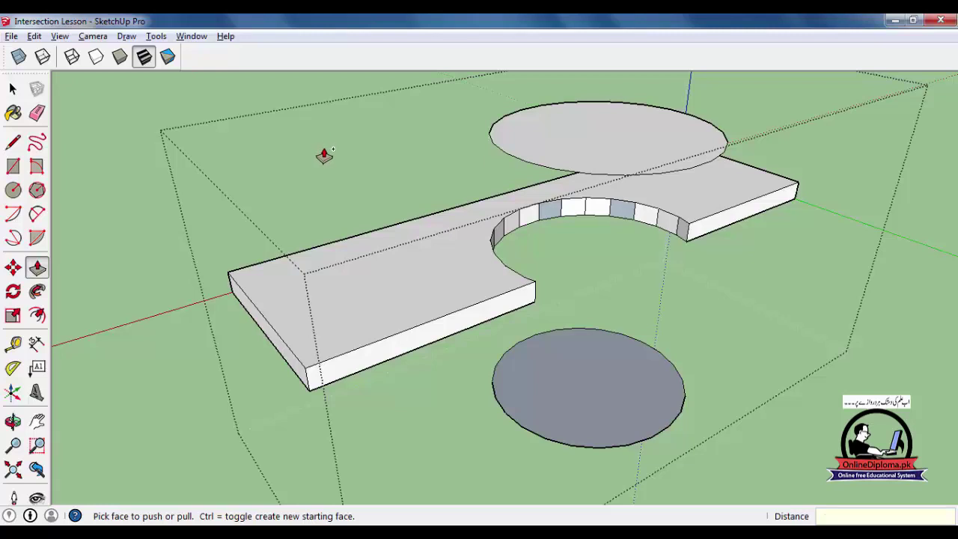
key(ctrl+z)
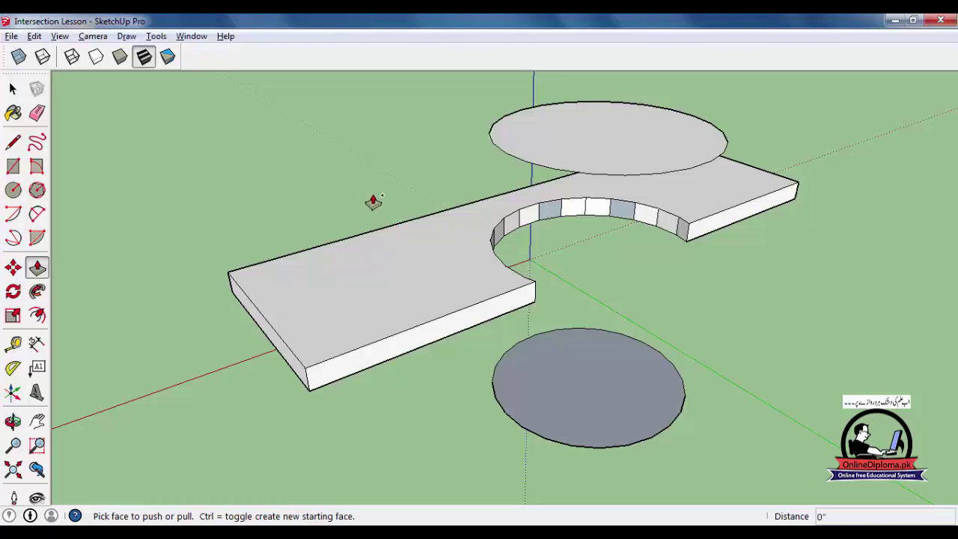
click(12, 88)
click(12, 88)
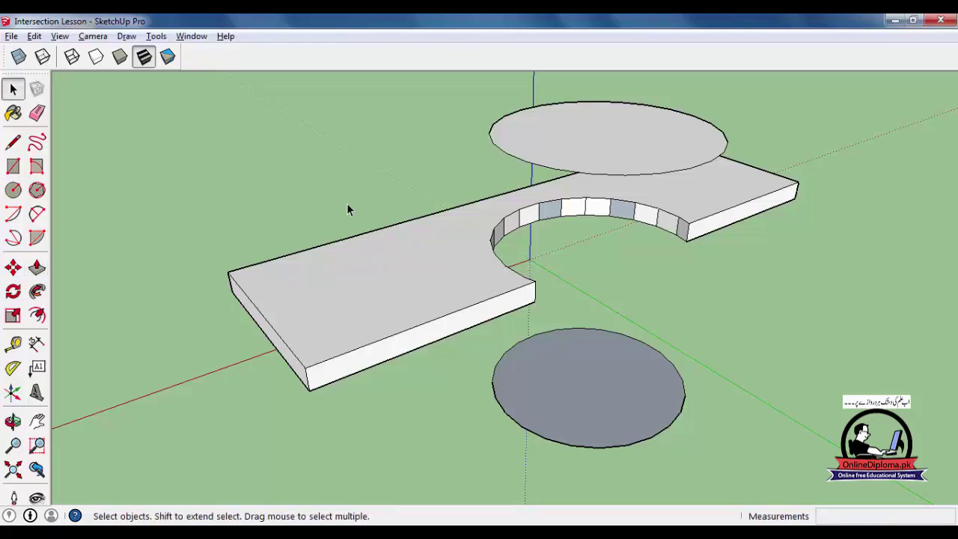
middle_drag(365, 226, 448, 256)
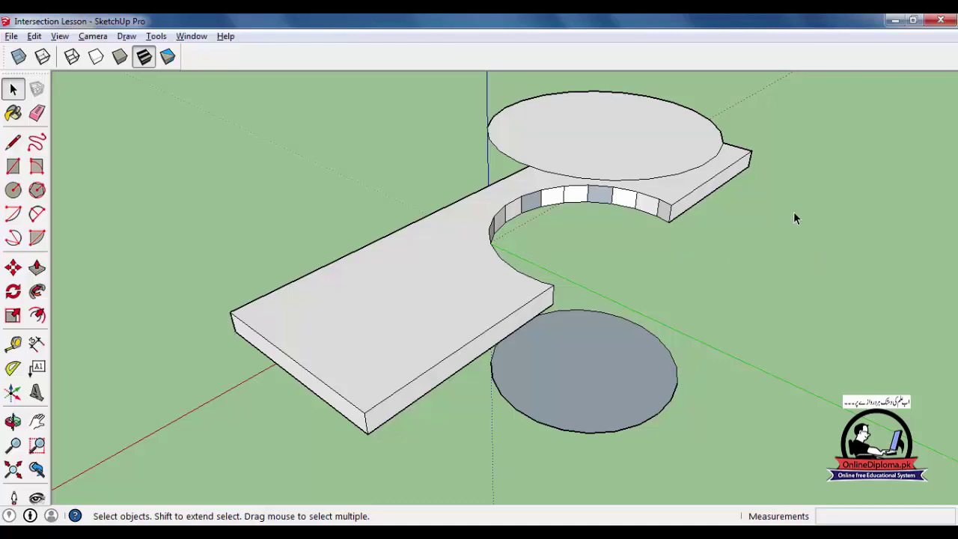
Reopen the plank group, restore the cylinder's wall between the two discs, and close the group
double_click(743, 166)
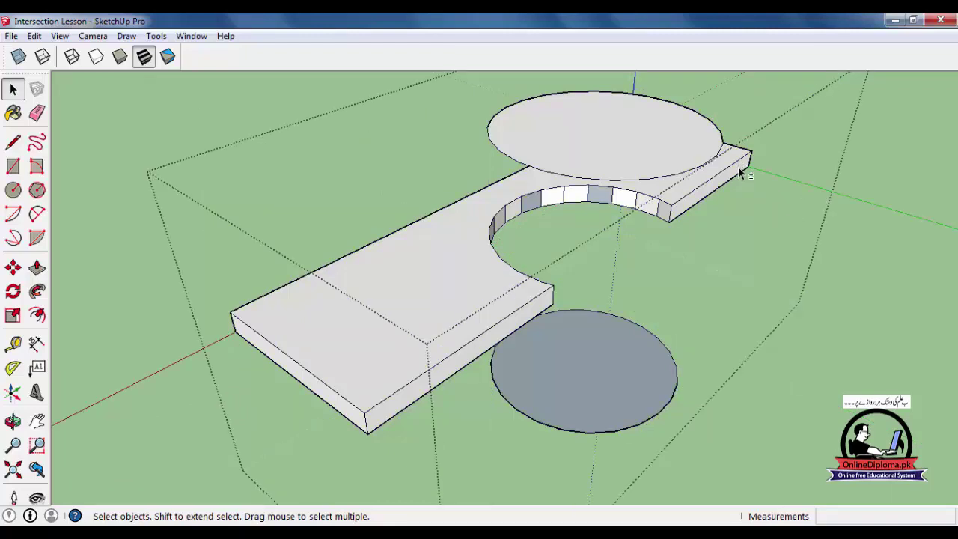
middle_drag(688, 199, 666, 197)
scroll(666, 197, down, 3)
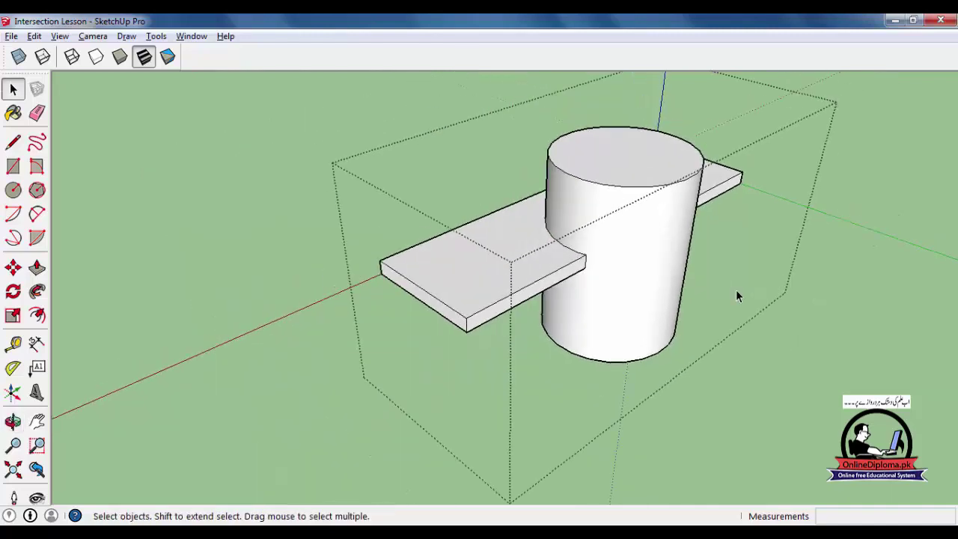
click(862, 369)
Turn on X-ray and examine how the restored cylinder meets the plank's notch within the combined group
scroll(552, 297, up, 2)
middle_drag(553, 298, 568, 309)
click(536, 239)
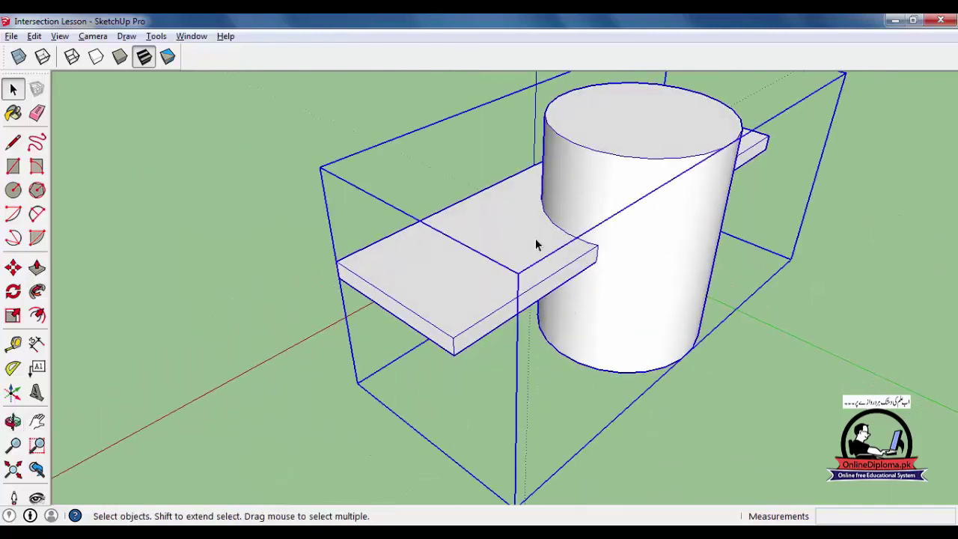
scroll(552, 226, up, 2)
key(x)
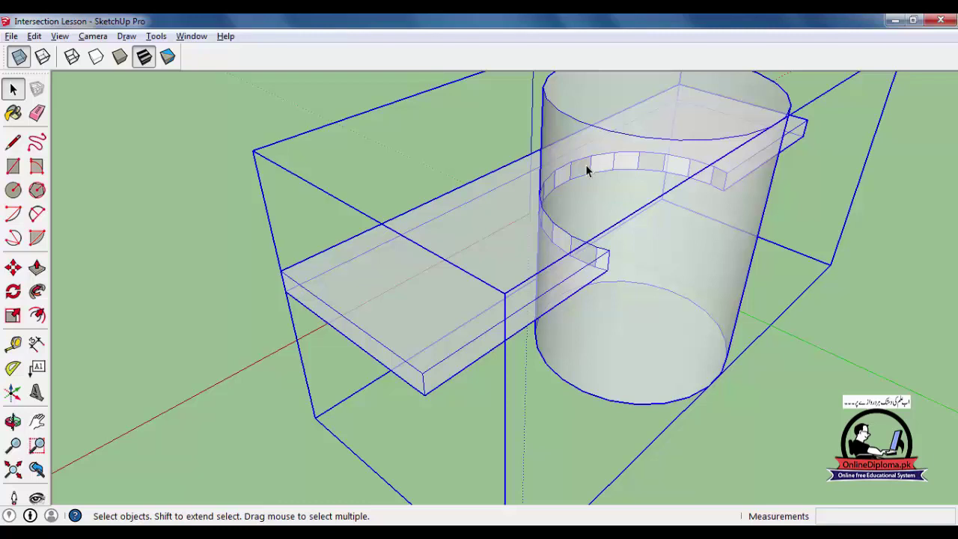
click(437, 145)
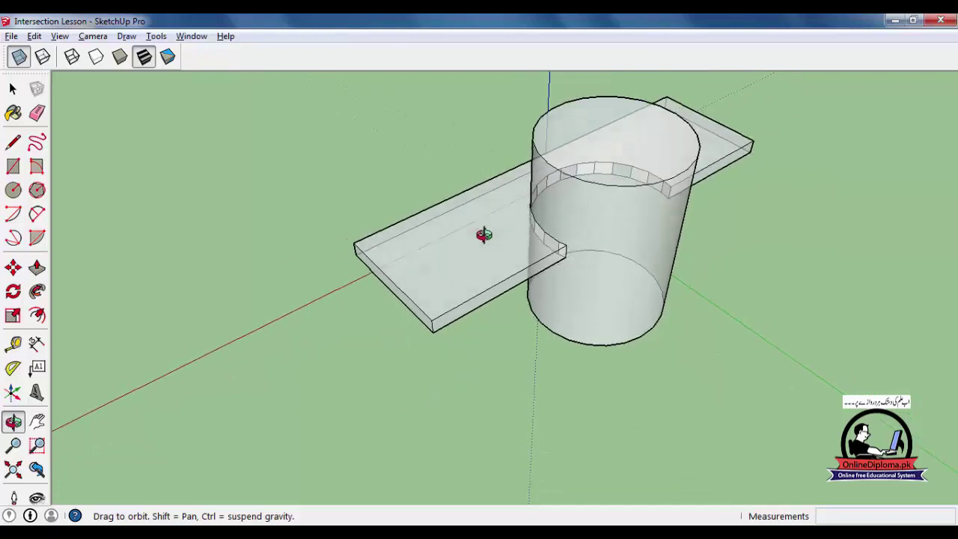
scroll(483, 234, up, 3)
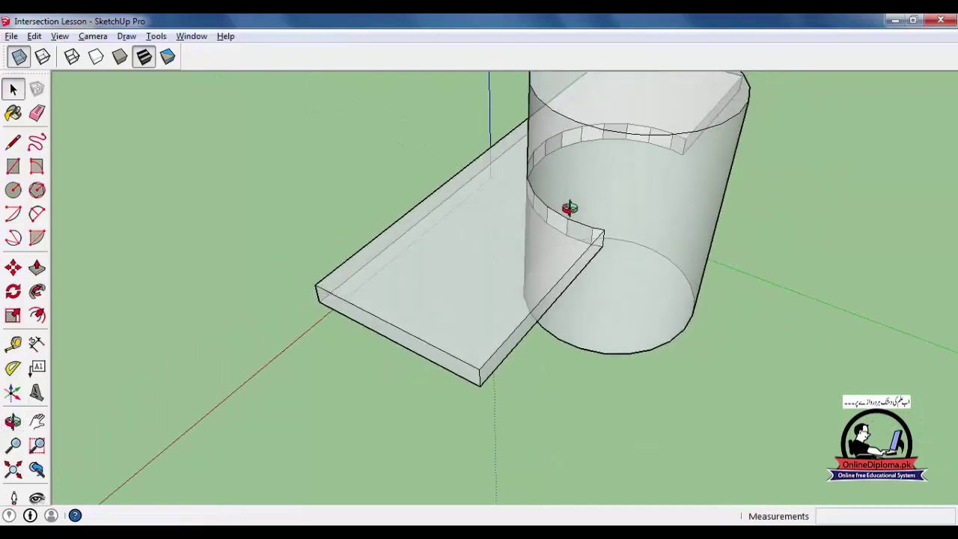
scroll(557, 240, down, 3)
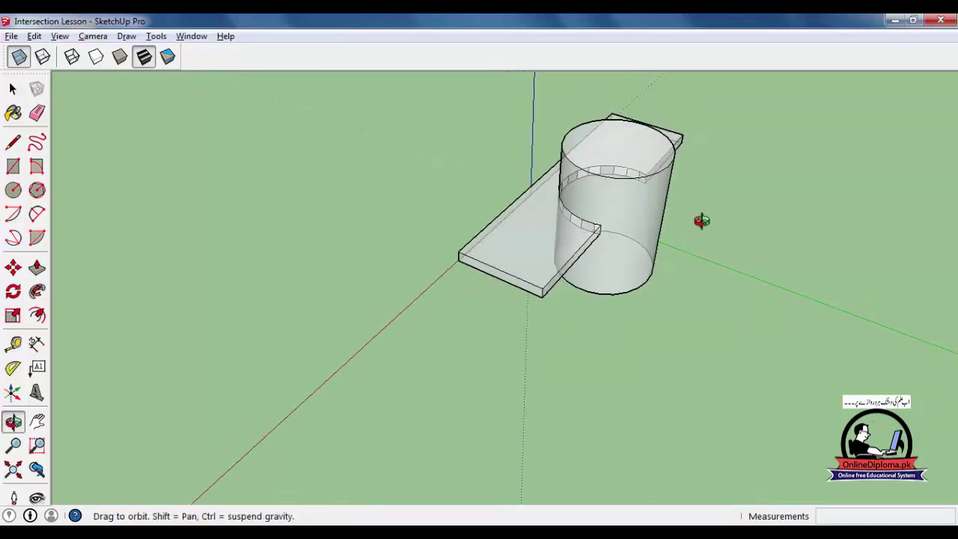